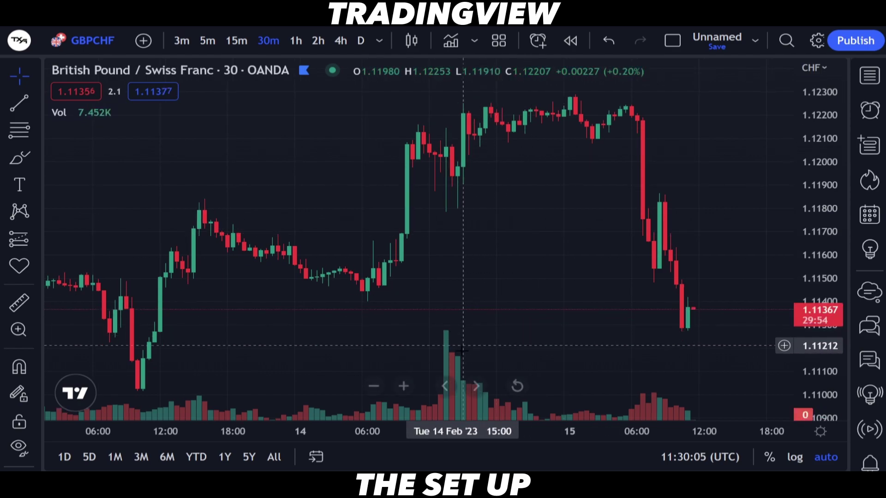
- Remove the Vol indicator from the GBPCHF 30-minute chart, leaving only price candles
{"action": "mouse_move", "coordinate": [462, 406]}
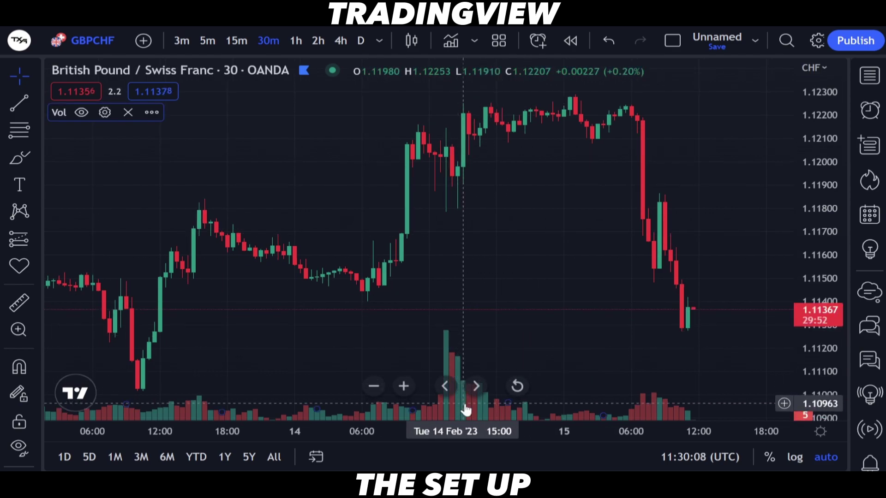
{"action": "right_click", "coordinate": [464, 408]}
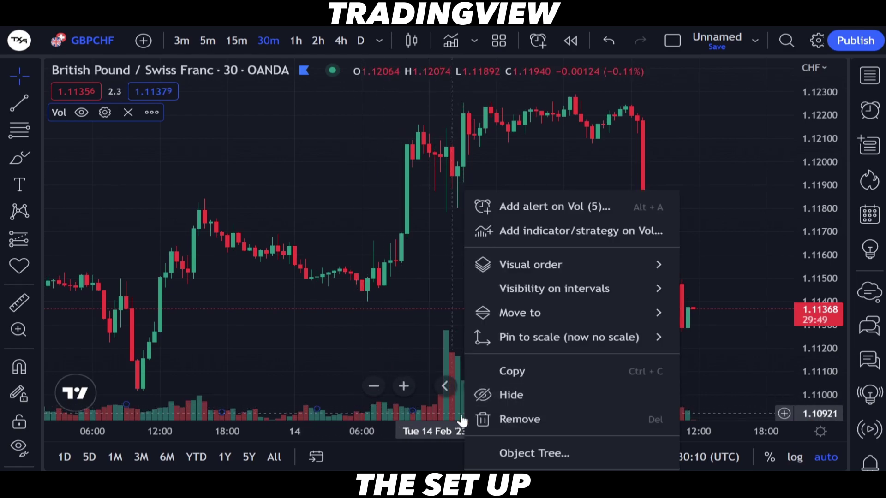
{"action": "left_click", "coordinate": [526, 420]}
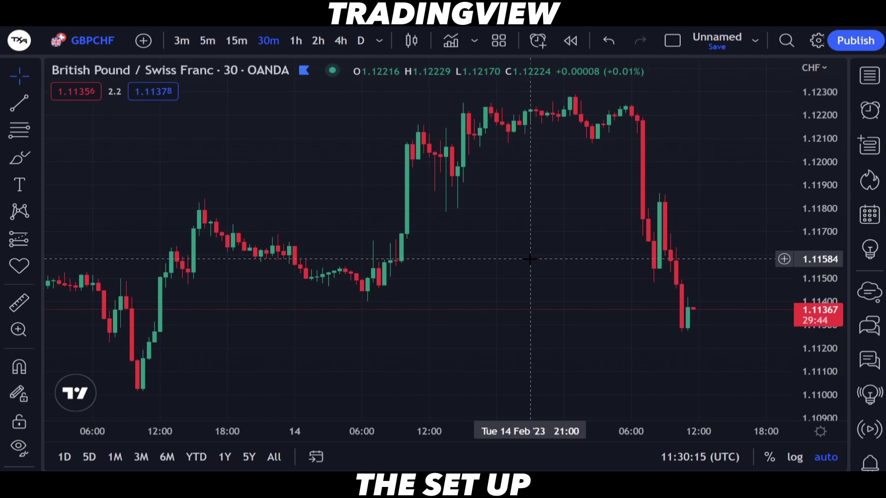
{"action": "scroll", "coordinate": [488, 222], "scroll_direction": "right", "scroll_amount": 2}
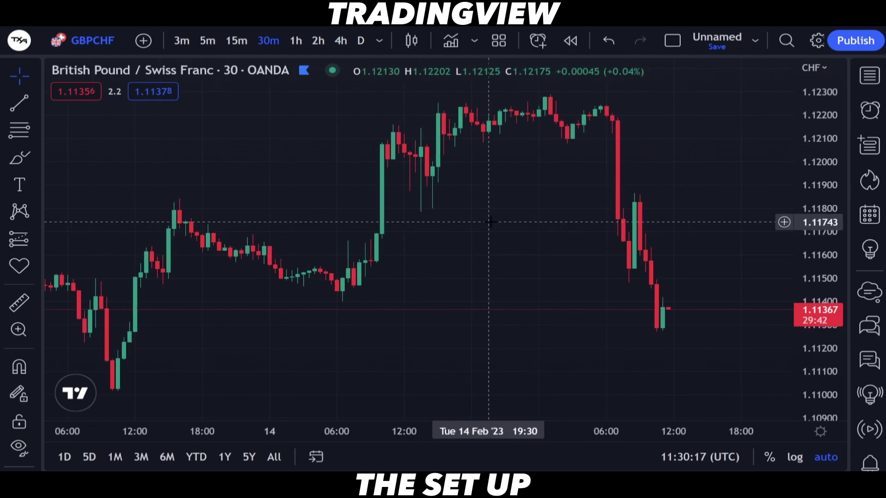
- In chart settings Appearance, set the Background style to Gradient
{"action": "right_click", "coordinate": [523, 231]}
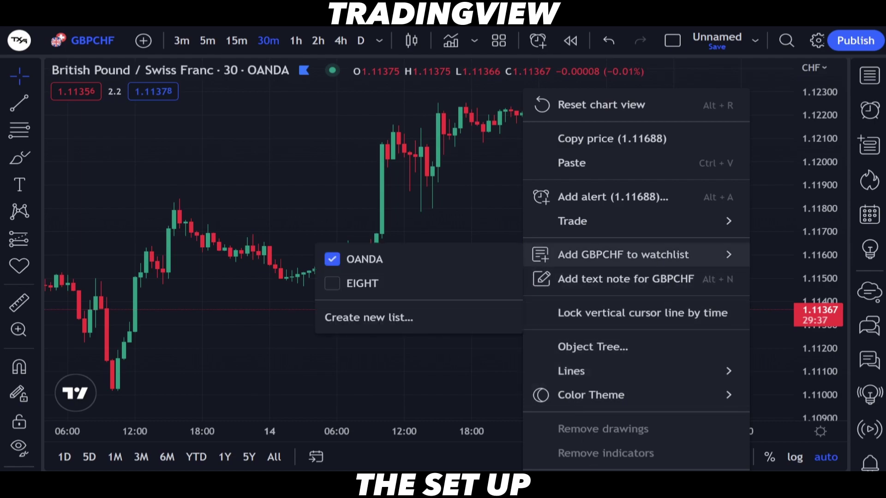
{"action": "left_click", "coordinate": [581, 485]}
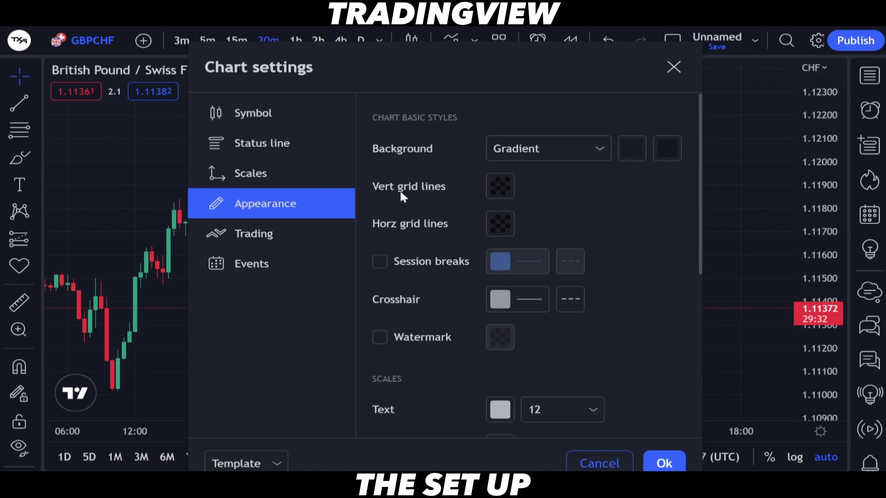
{"action": "left_click", "coordinate": [261, 117]}
{"action": "left_click", "coordinate": [259, 200]}
{"action": "left_click", "coordinate": [530, 150]}
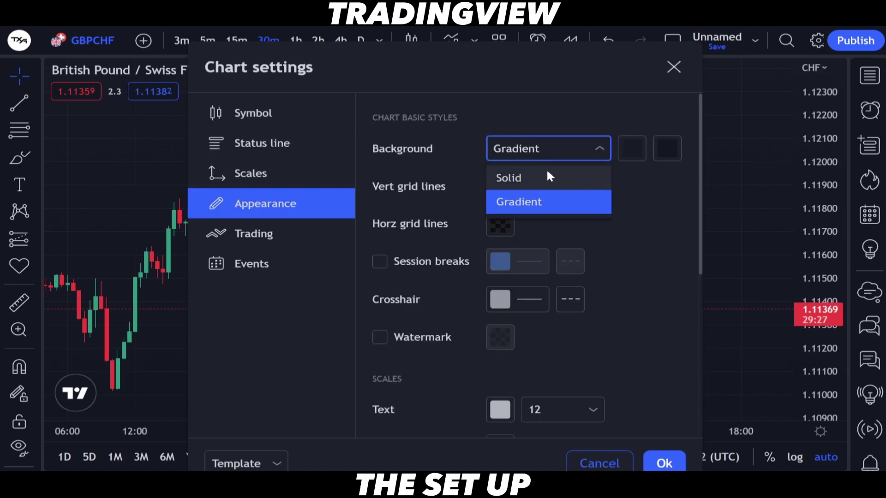
{"action": "left_click", "coordinate": [570, 170]}
{"action": "left_click", "coordinate": [556, 154]}
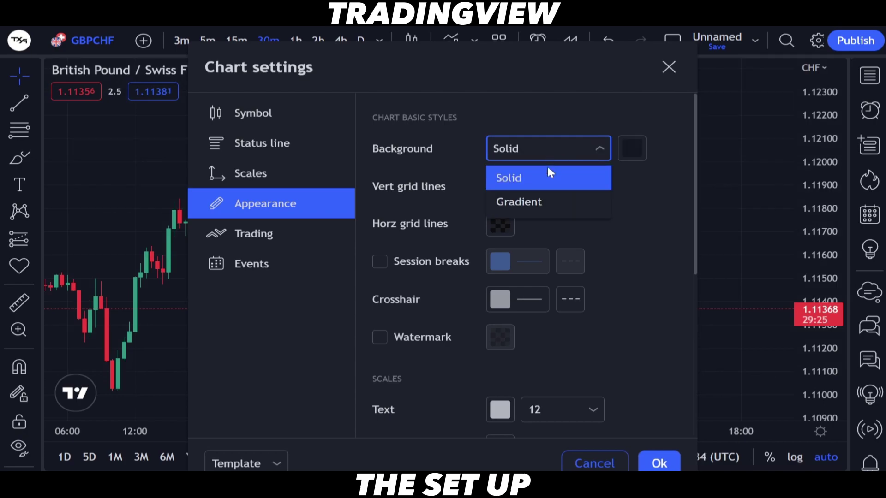
{"action": "left_click", "coordinate": [541, 201]}
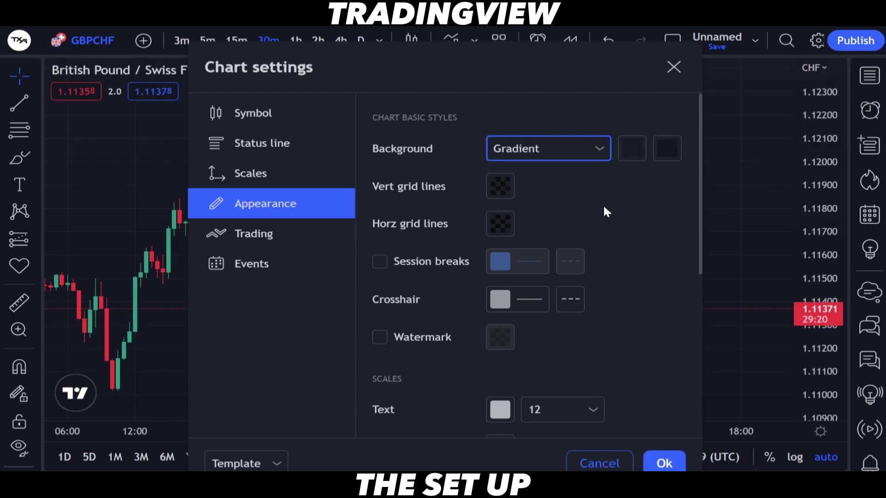
- Make the gradient white at the top and grey at the bottom, and apply it
{"action": "left_click", "coordinate": [629, 150]}
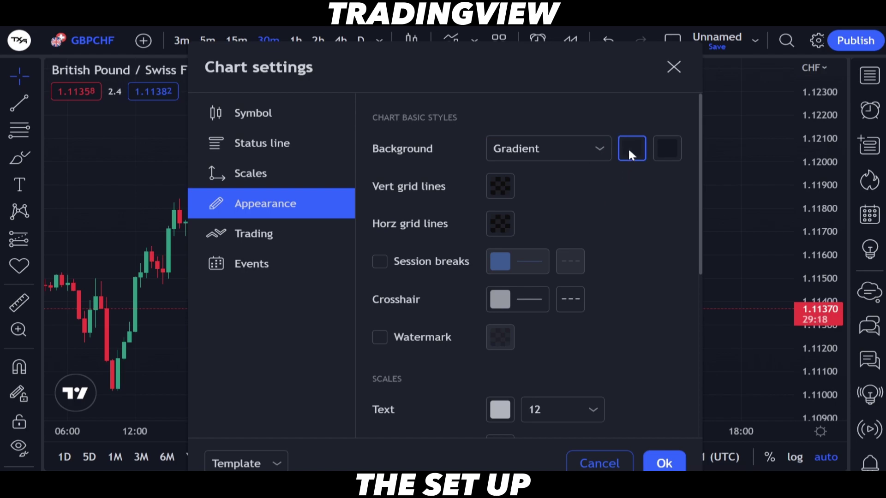
{"action": "left_click", "coordinate": [635, 178]}
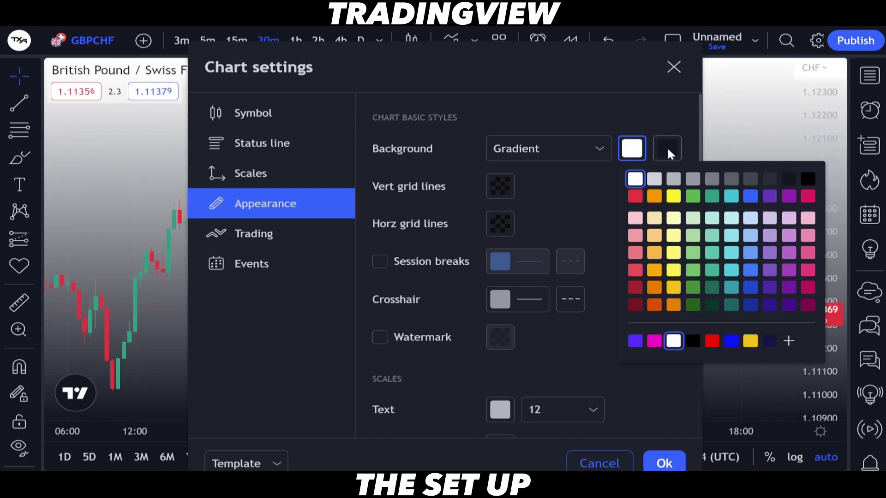
{"action": "left_click", "coordinate": [667, 148]}
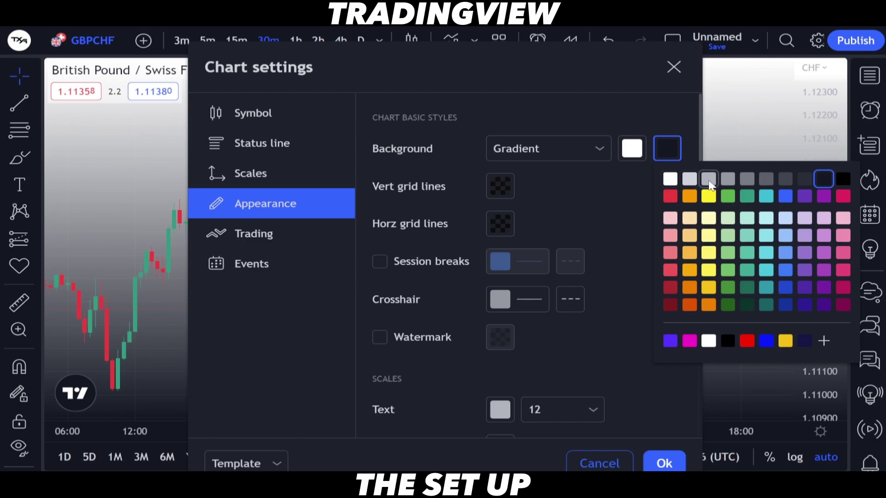
{"action": "left_click", "coordinate": [766, 178]}
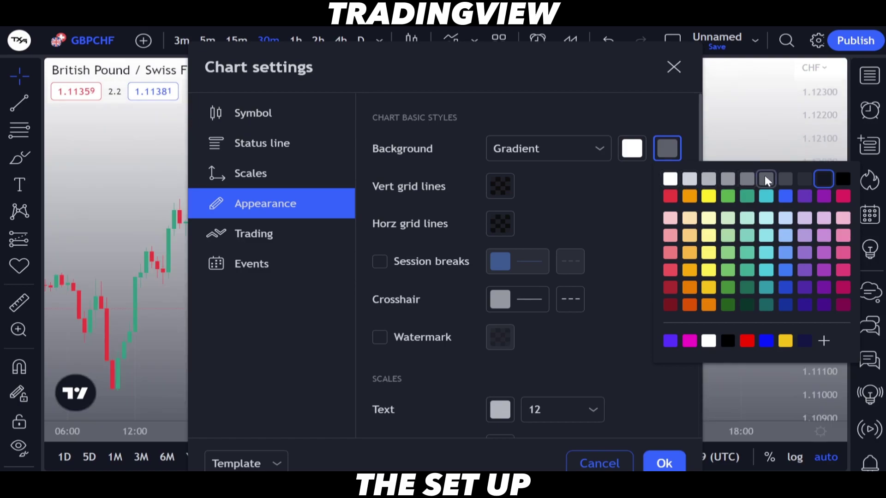
{"action": "left_click", "coordinate": [583, 133]}
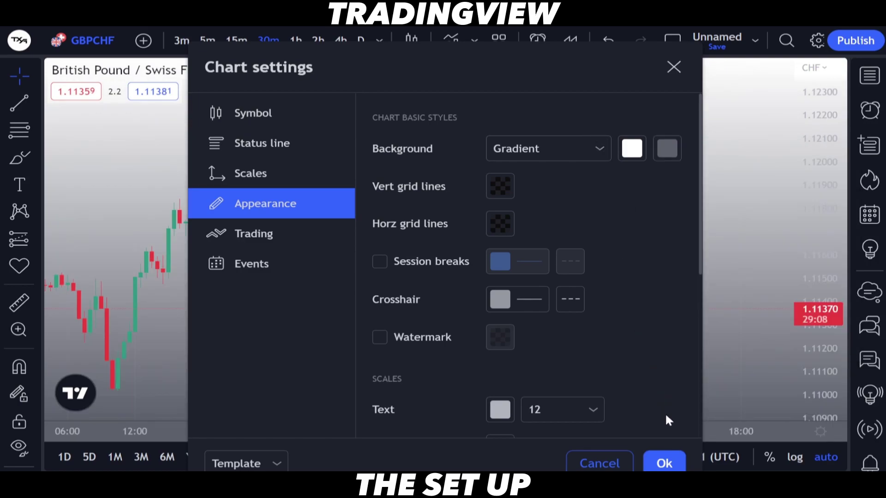
{"action": "left_click", "coordinate": [664, 463]}
{"action": "left_click_drag", "start_coordinate": [542, 320], "coordinate": [469, 251]}
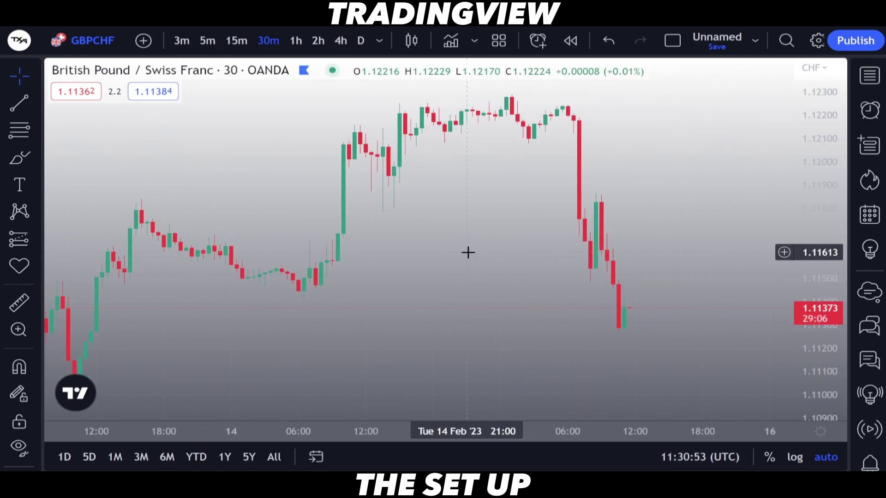
{"action": "scroll", "coordinate": [467, 252], "scroll_direction": "down", "scroll_amount": 3}
- In the chart settings Symbol tab, uncheck Last under Price Lines
{"action": "scroll", "coordinate": [520, 263], "scroll_direction": "up", "scroll_amount": 3}
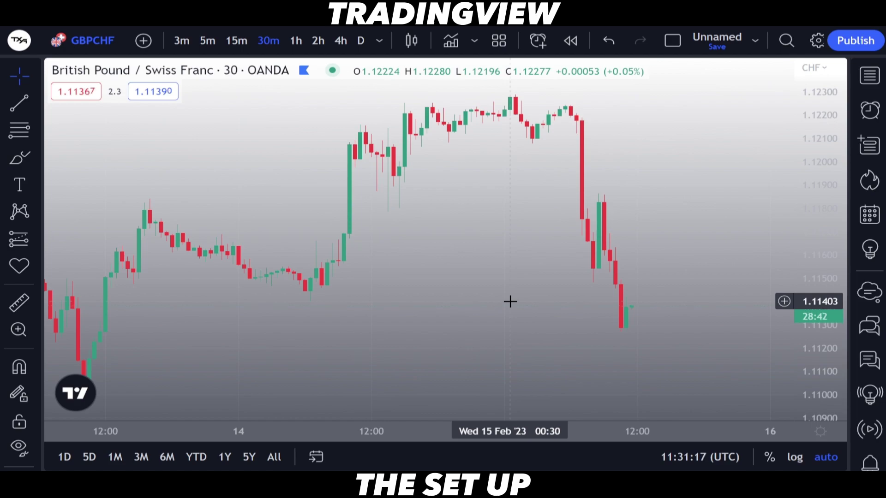
{"action": "right_click", "coordinate": [510, 301]}
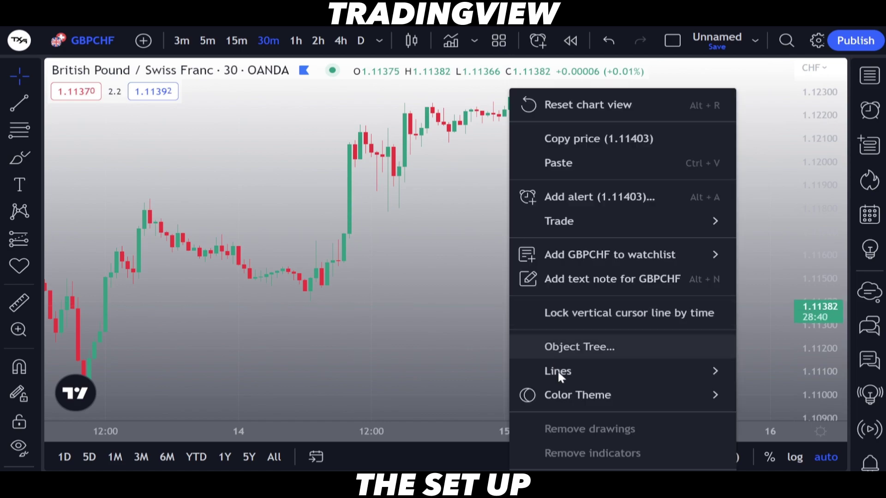
{"action": "left_click", "coordinate": [577, 484]}
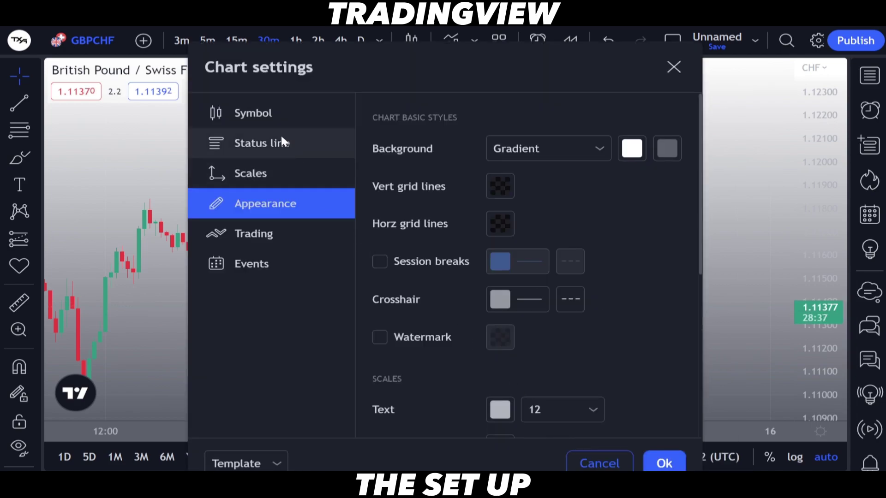
{"action": "left_click", "coordinate": [264, 116]}
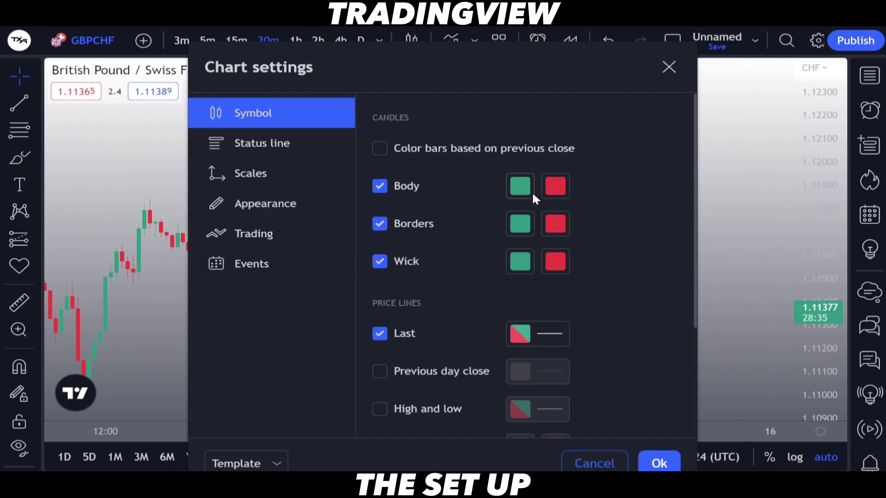
{"action": "left_click", "coordinate": [520, 186]}
{"action": "left_click", "coordinate": [439, 184]}
{"action": "left_click", "coordinate": [379, 334]}
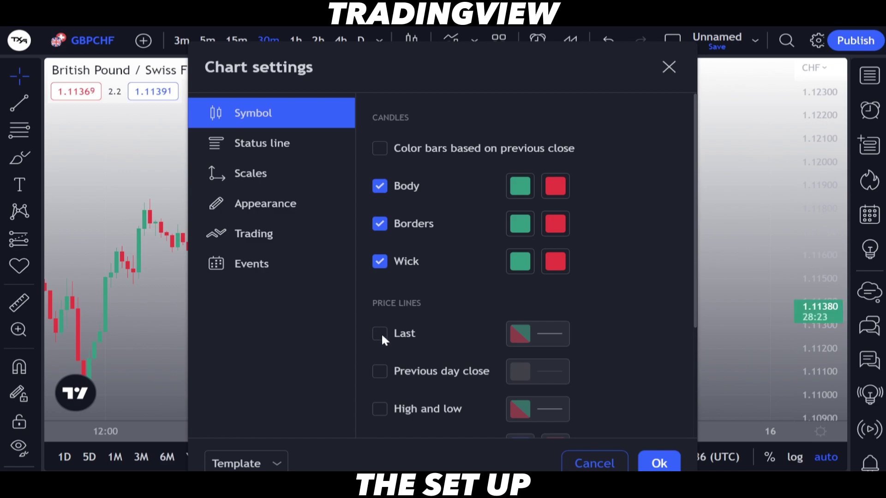
{"action": "scroll", "coordinate": [413, 350], "scroll_direction": "down", "scroll_amount": 3}
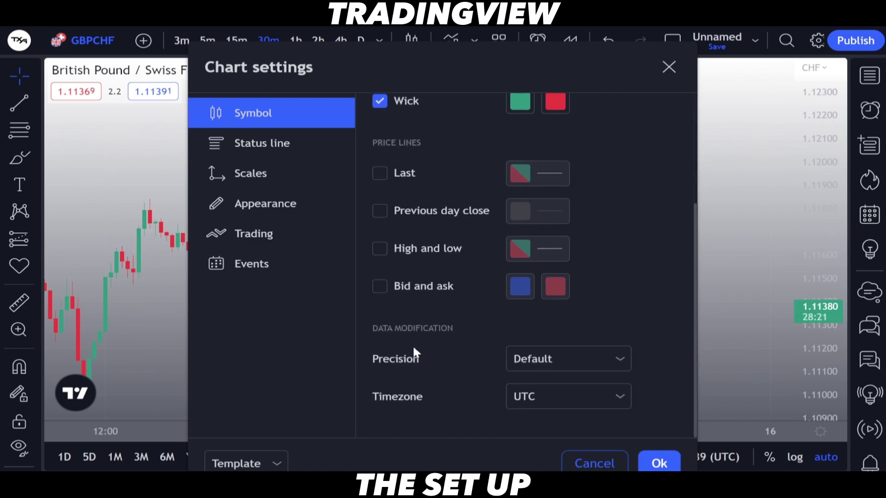
{"action": "scroll", "coordinate": [413, 349], "scroll_direction": "up", "scroll_amount": 3}
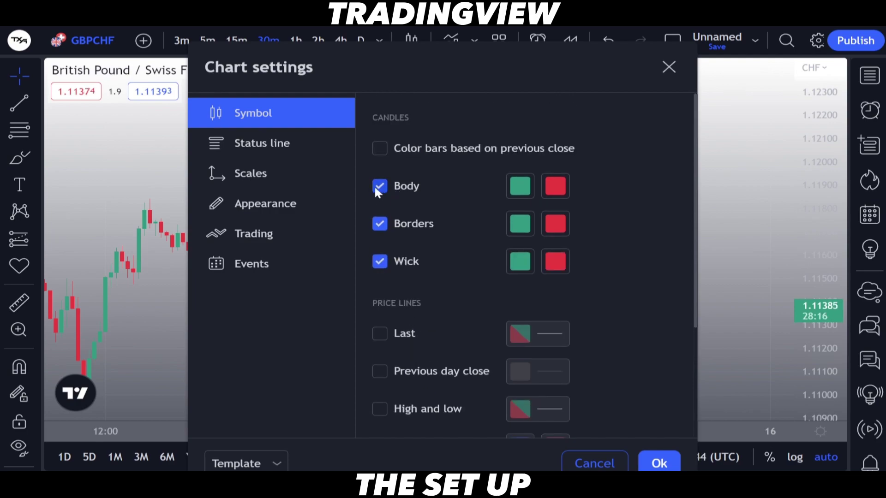
- Set up-candle bodies to blue and down-candle bodies to black
{"action": "left_click", "coordinate": [520, 186]}
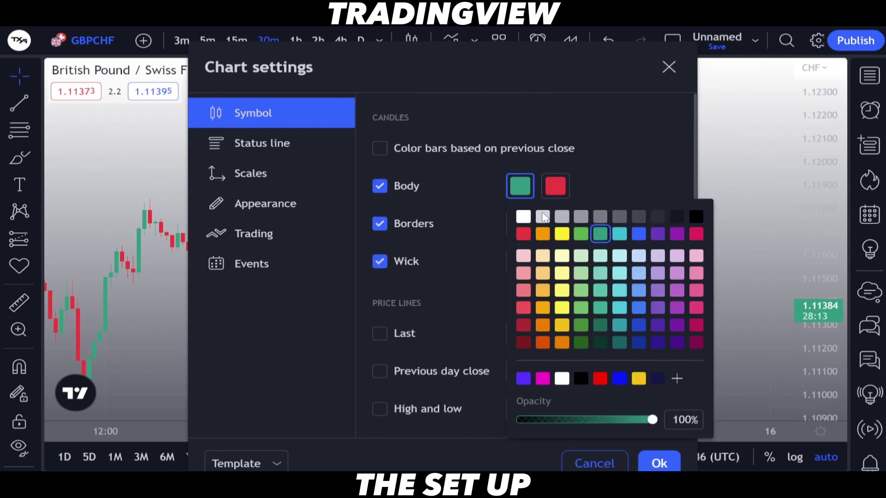
{"action": "left_click", "coordinate": [619, 379]}
{"action": "left_click", "coordinate": [520, 189]}
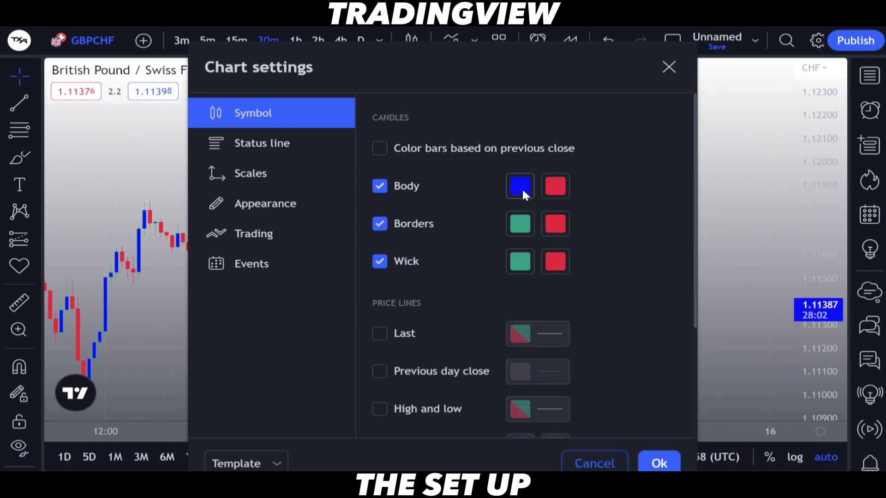
{"action": "scroll", "coordinate": [142, 339], "scroll_direction": "left", "scroll_amount": 3}
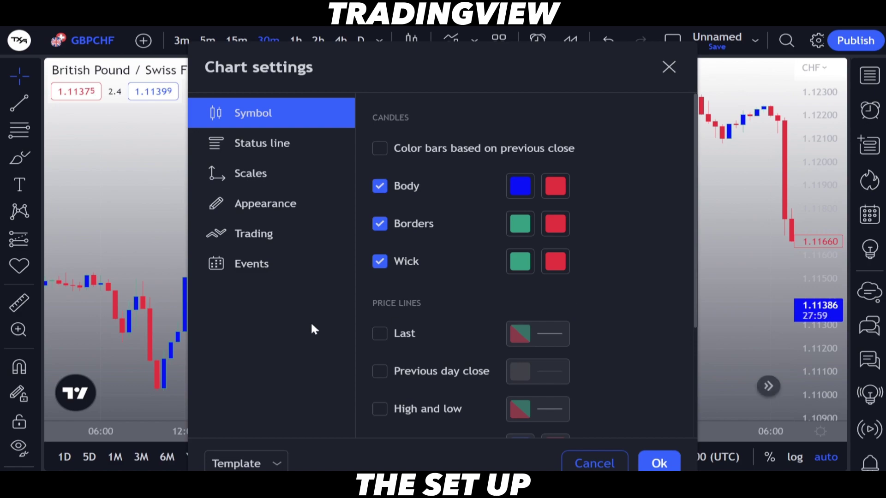
{"action": "scroll", "coordinate": [132, 310], "scroll_direction": "right", "scroll_amount": 5}
{"action": "scroll", "coordinate": [132, 310], "scroll_direction": "right", "scroll_amount": 2}
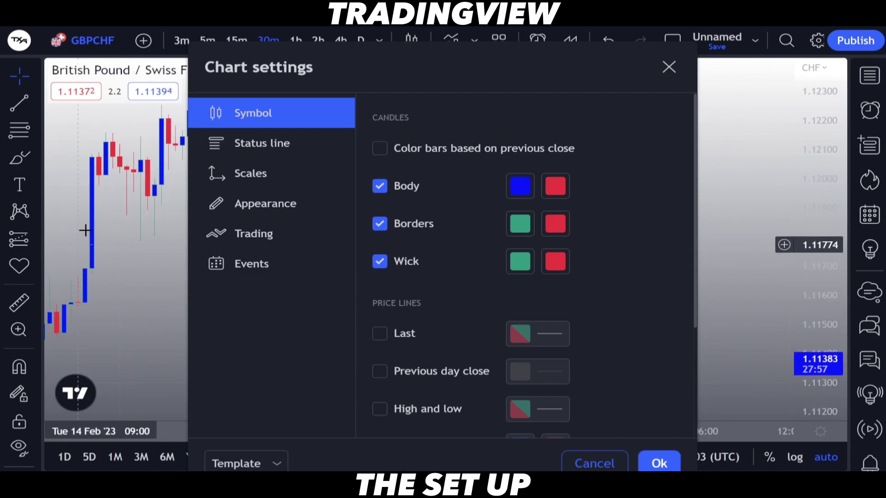
{"action": "left_click", "coordinate": [557, 187]}
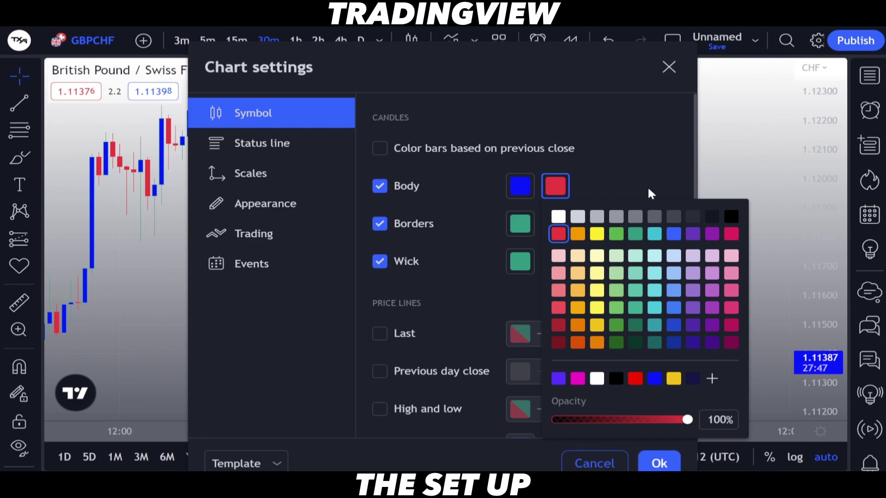
{"action": "left_click", "coordinate": [563, 188]}
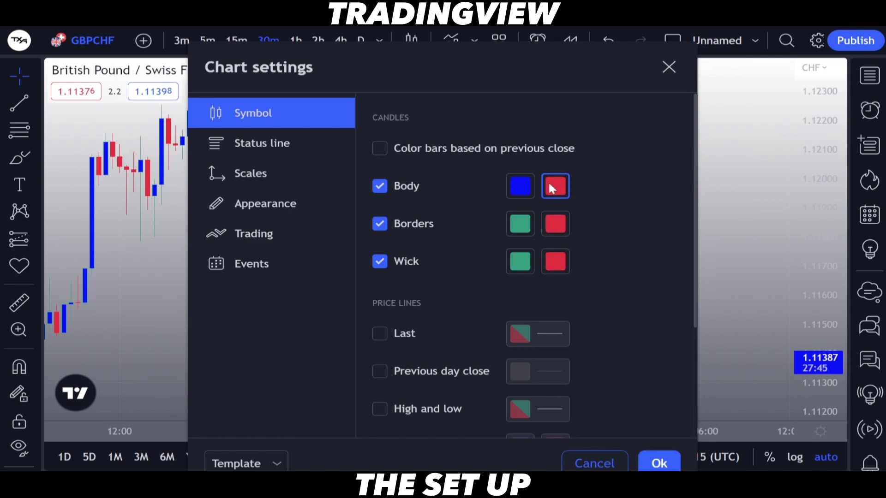
{"action": "left_click", "coordinate": [553, 186]}
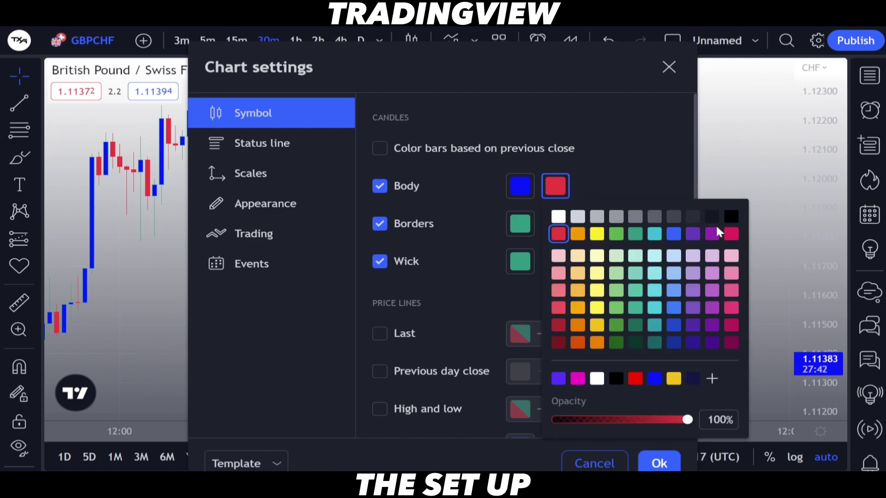
{"action": "left_click", "coordinate": [730, 217]}
{"action": "left_click", "coordinate": [620, 170]}
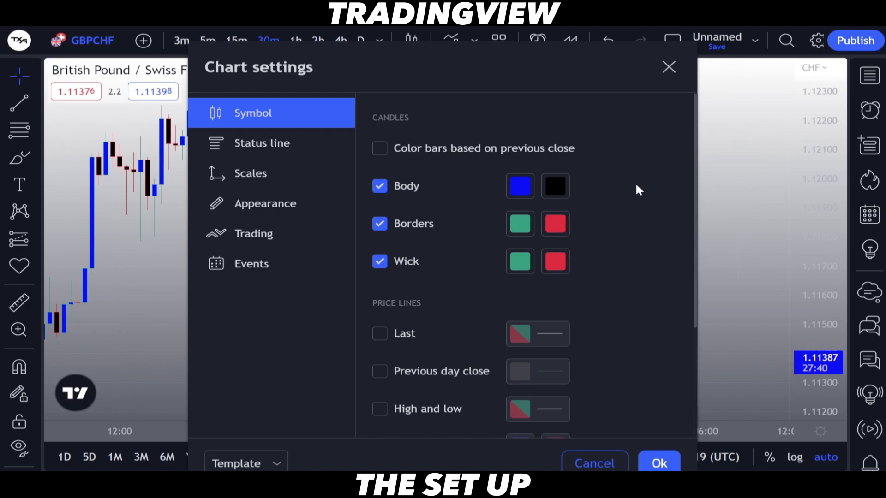
- Make the borders and wicks of both up and down candles black
{"action": "left_click", "coordinate": [530, 224]}
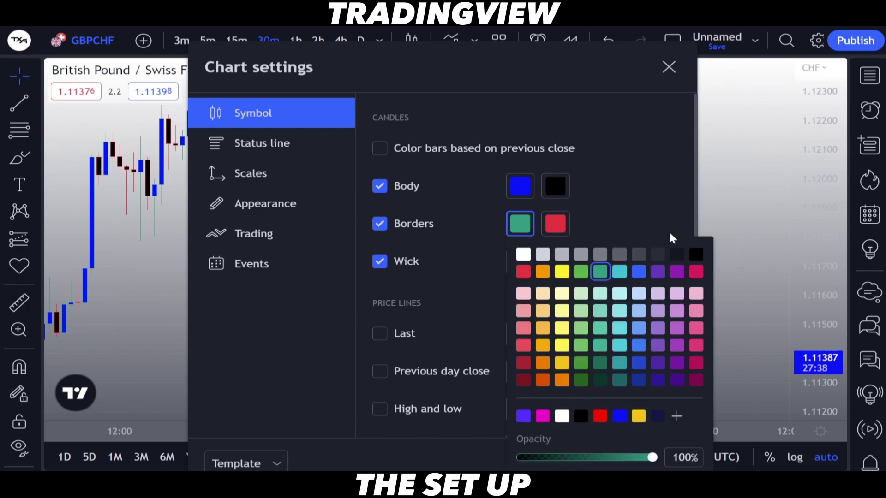
{"action": "left_click", "coordinate": [695, 254]}
{"action": "left_click", "coordinate": [554, 225]}
{"action": "left_click", "coordinate": [696, 254]}
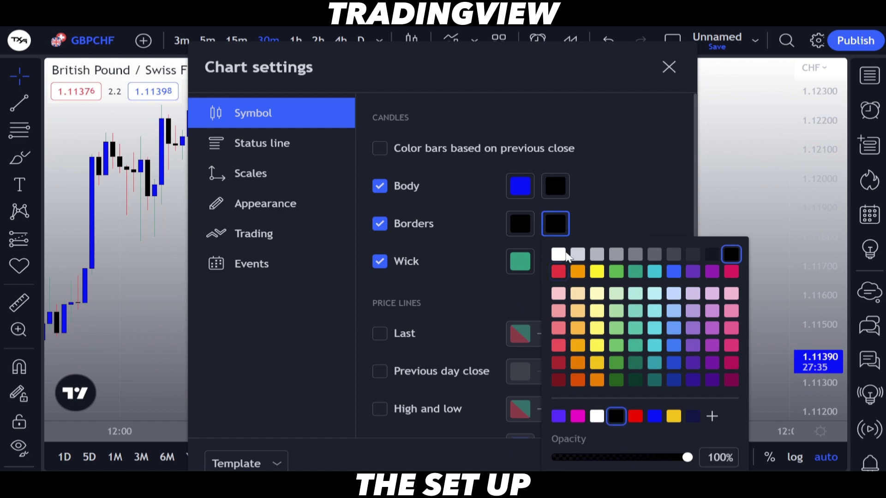
{"action": "left_click", "coordinate": [522, 261]}
{"action": "left_click", "coordinate": [695, 282]}
{"action": "left_click", "coordinate": [585, 231]}
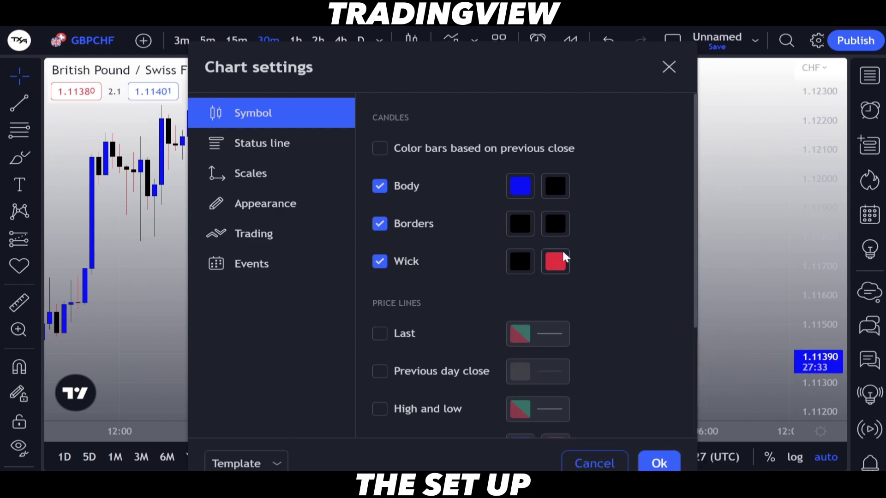
{"action": "left_click", "coordinate": [556, 257]}
{"action": "left_click", "coordinate": [730, 280]}
{"action": "left_click", "coordinate": [629, 256]}
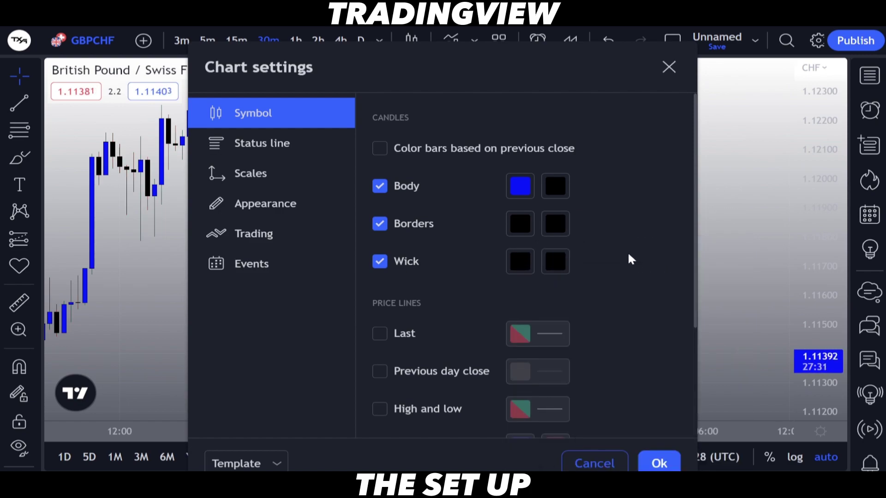
- Confirm the up-candle bodies remain blue and apply the new candle colours
{"action": "left_click", "coordinate": [515, 184]}
{"action": "left_click", "coordinate": [604, 174]}
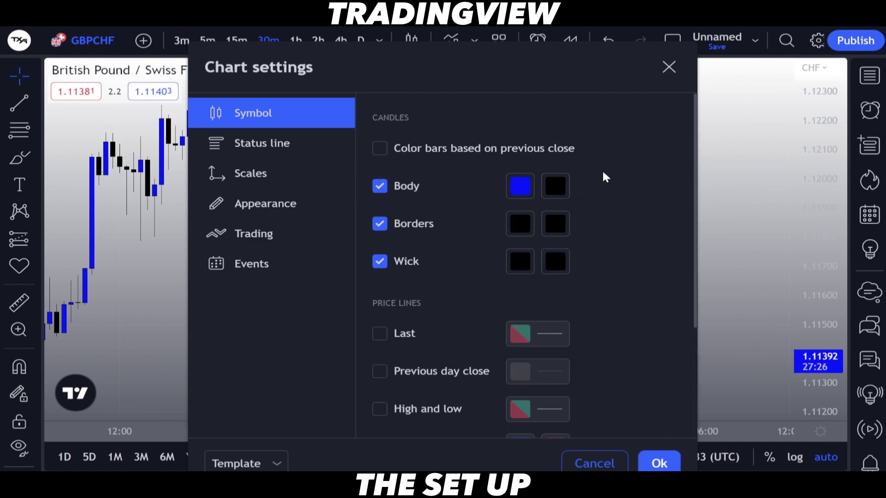
{"action": "left_click", "coordinate": [520, 190]}
{"action": "left_click", "coordinate": [625, 181]}
{"action": "left_click", "coordinate": [528, 195]}
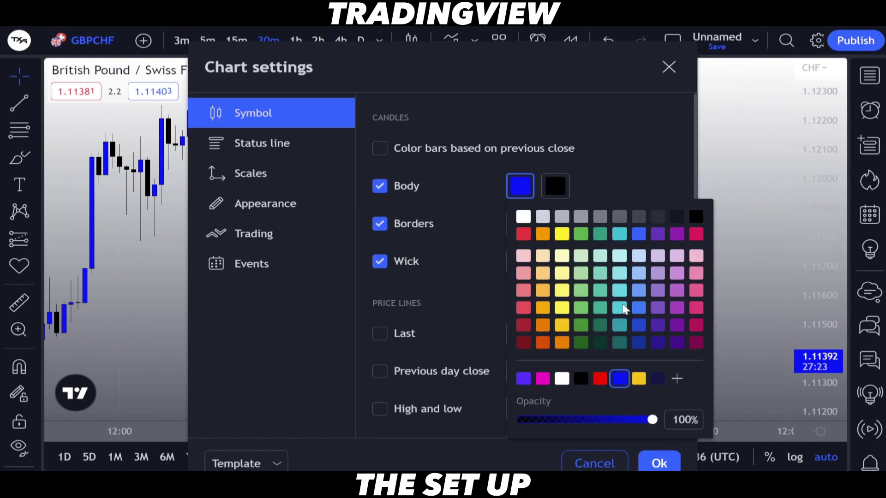
{"action": "left_click", "coordinate": [629, 163]}
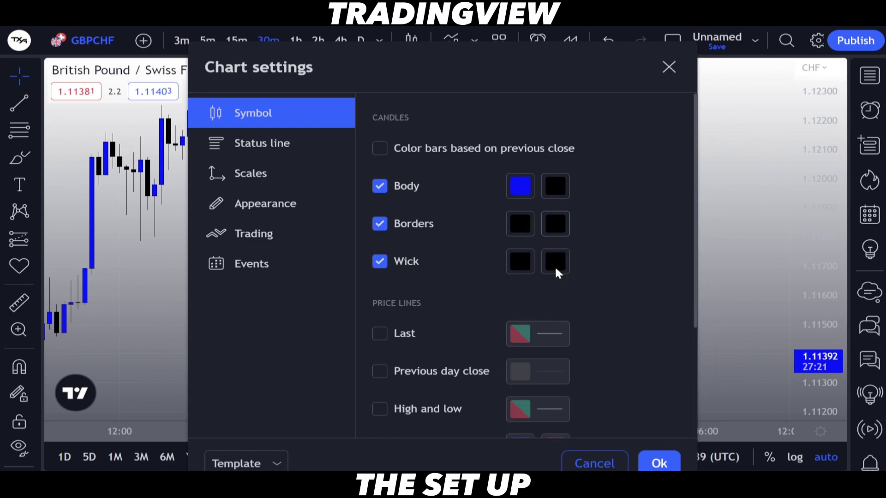
{"action": "left_click", "coordinate": [659, 463]}
{"action": "scroll", "coordinate": [478, 295], "scroll_direction": "left", "scroll_amount": 5}
- Drag the chart back in time to view the blue and black candles across 14–15 Feb
{"action": "left_click_drag", "start_coordinate": [480, 289], "coordinate": [511, 234]}
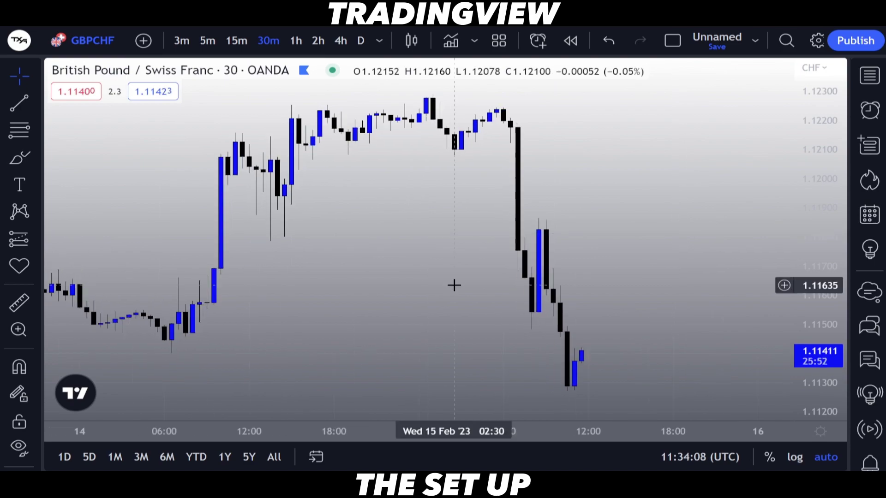
- In chart Appearance settings, set the vertical grid lines' opacity to 0%
{"action": "right_click", "coordinate": [454, 282]}
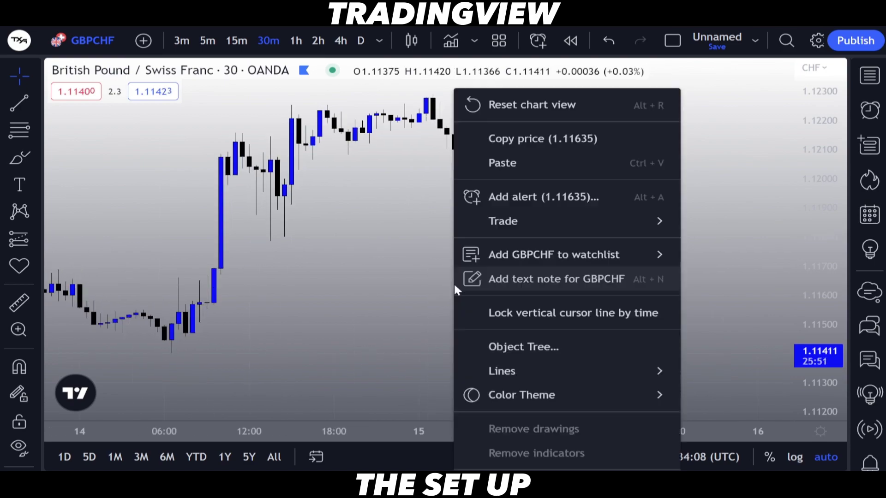
{"action": "left_click", "coordinate": [421, 261]}
{"action": "right_click", "coordinate": [423, 262]}
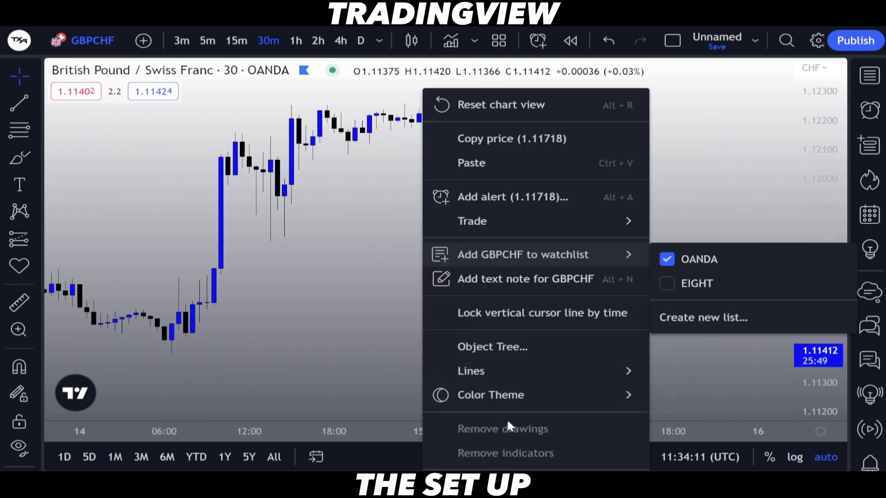
{"action": "left_click", "coordinate": [484, 487]}
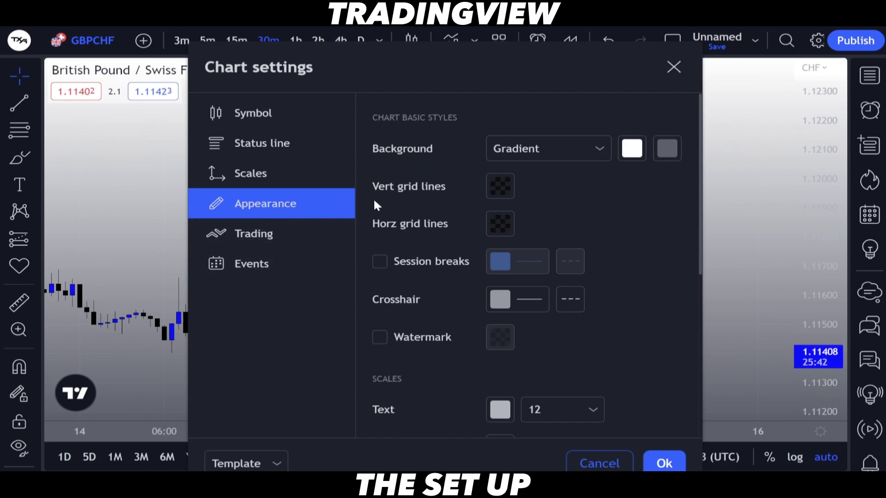
{"action": "left_click", "coordinate": [502, 189]}
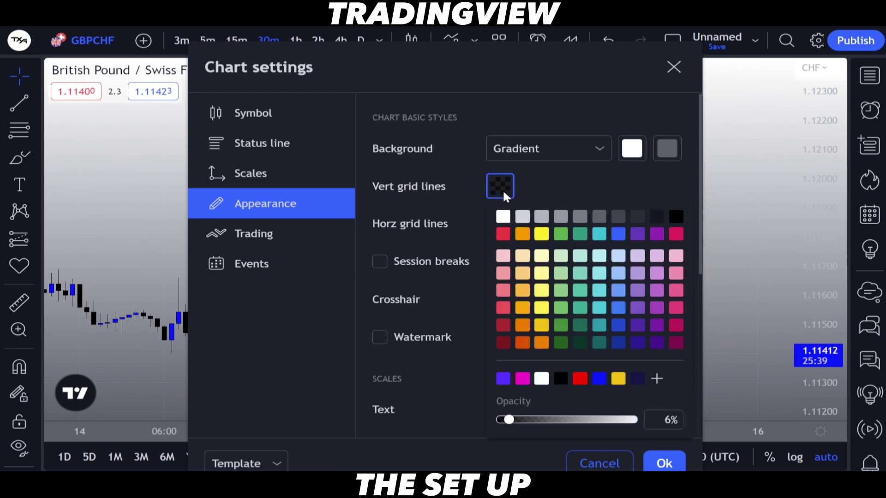
{"action": "left_click_drag", "start_coordinate": [518, 421], "coordinate": [480, 422]}
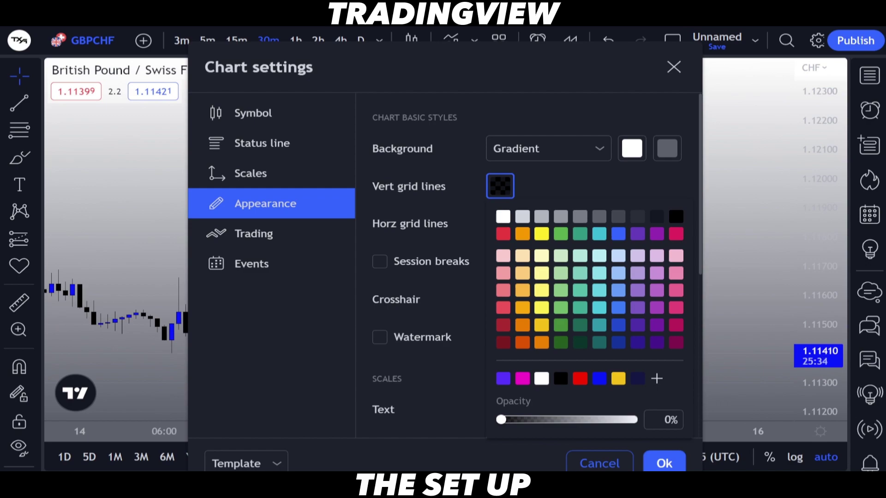
{"action": "left_click", "coordinate": [569, 191]}
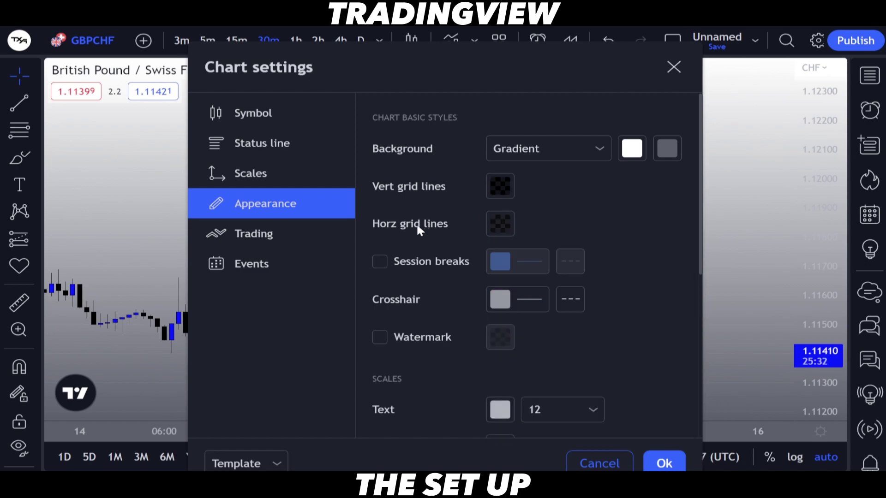
- Lower the horizontal grid lines' opacity until nearly transparent
{"action": "left_click", "coordinate": [496, 233]}
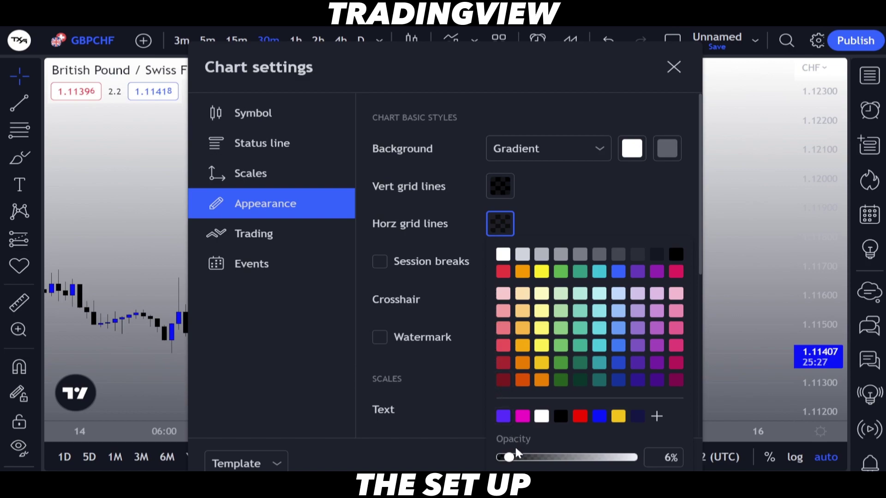
{"action": "left_click_drag", "start_coordinate": [515, 457], "coordinate": [483, 457]}
{"action": "left_click", "coordinate": [572, 193]}
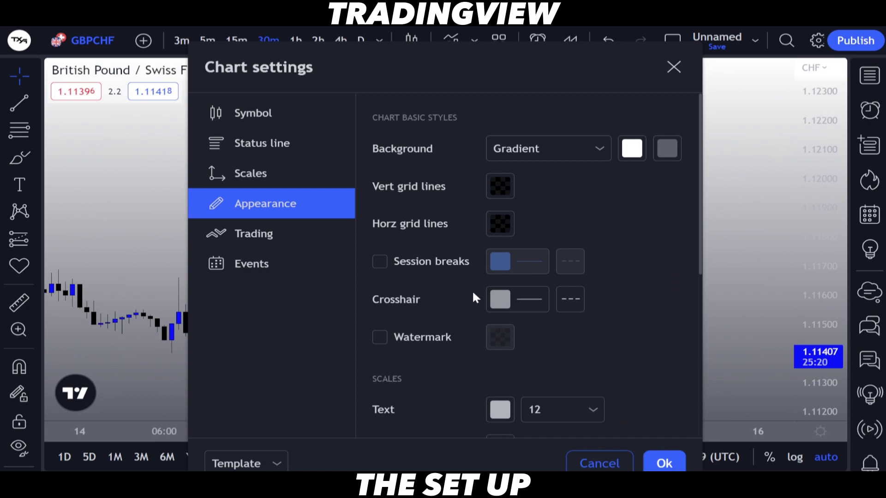
- Enable session breaks with a black colour and a dashed line style
{"action": "left_click", "coordinate": [380, 261]}
{"action": "left_click", "coordinate": [498, 262]}
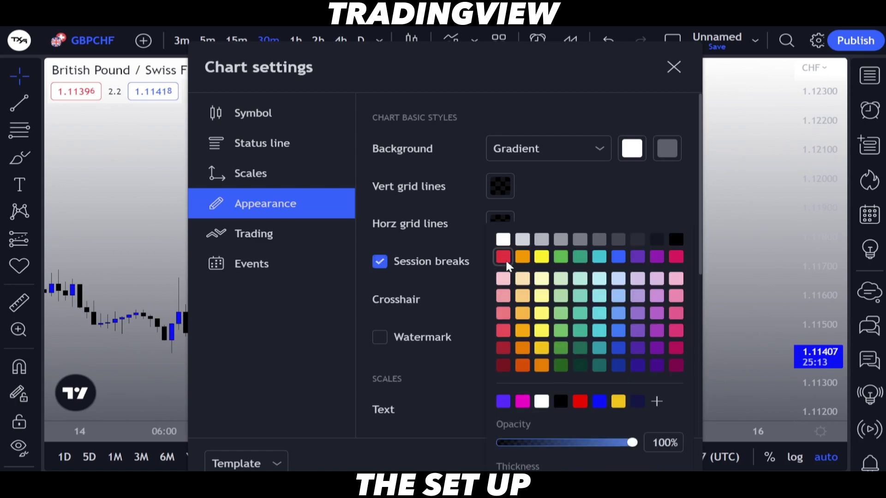
{"action": "left_click", "coordinate": [565, 402]}
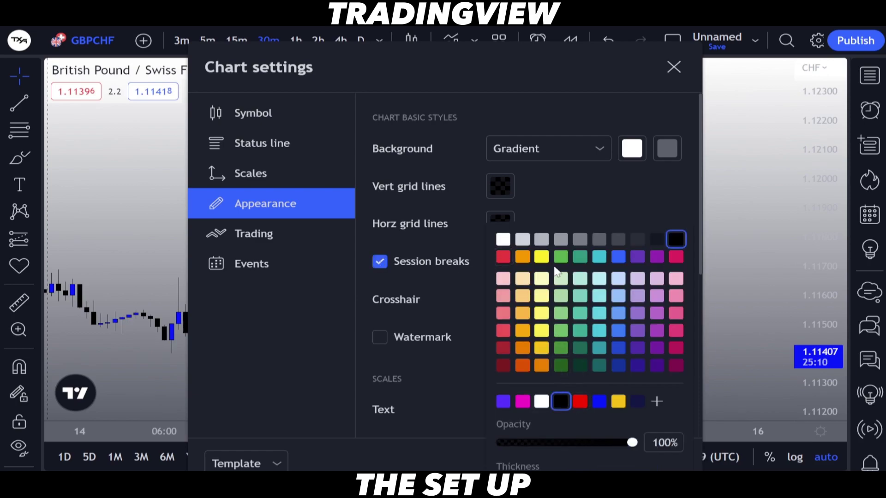
{"action": "left_click", "coordinate": [543, 202]}
{"action": "left_click", "coordinate": [572, 266]}
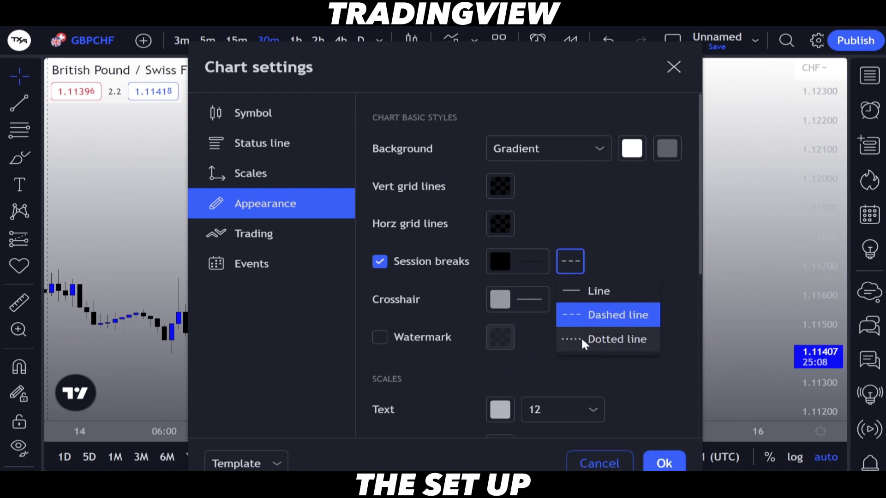
{"action": "left_click", "coordinate": [595, 341]}
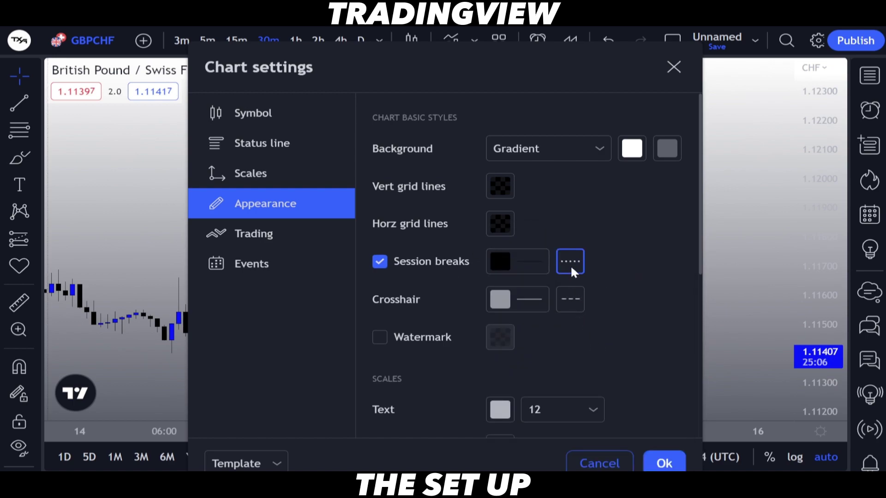
{"action": "left_click", "coordinate": [571, 268]}
{"action": "left_click", "coordinate": [594, 312]}
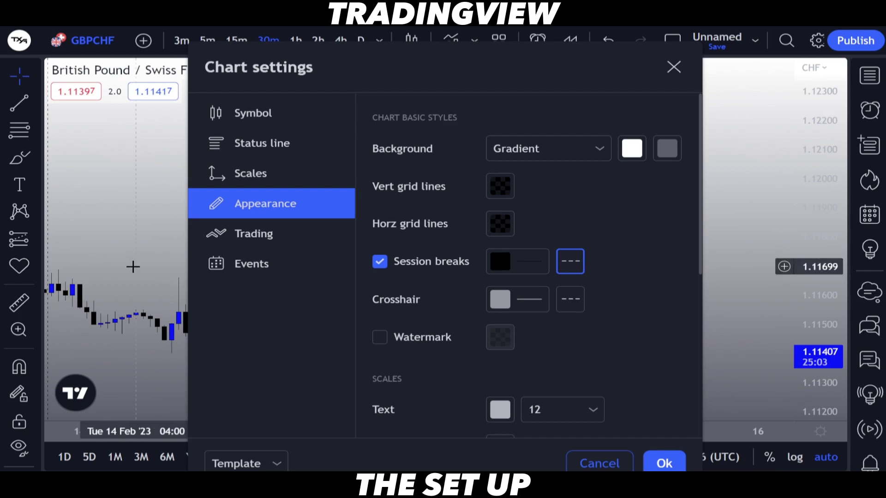
{"action": "scroll", "coordinate": [133, 270], "scroll_direction": "down", "scroll_amount": 2}
- Apply the settings, rescale the price axis, and switch GBPCHF to the 1h timeframe
{"action": "left_click", "coordinate": [664, 463]}
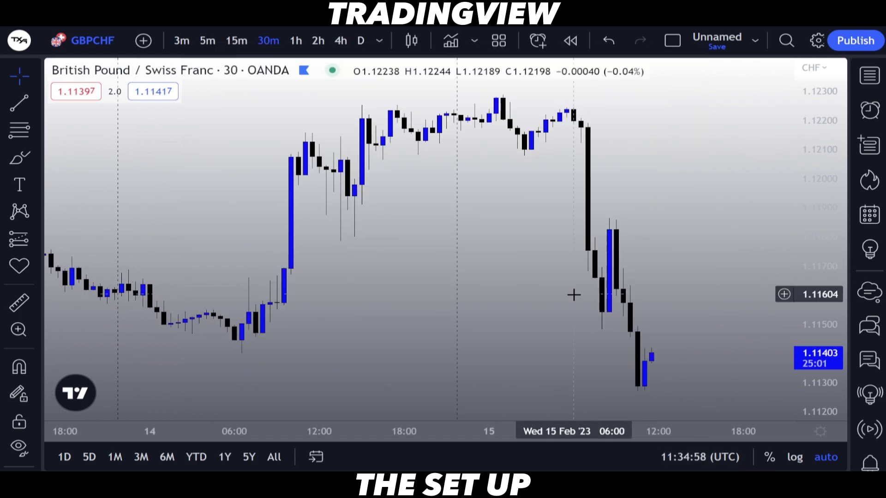
{"action": "scroll", "coordinate": [482, 297], "scroll_direction": "down", "scroll_amount": 5}
{"action": "left_click_drag", "start_coordinate": [803, 144], "coordinate": [817, 302]}
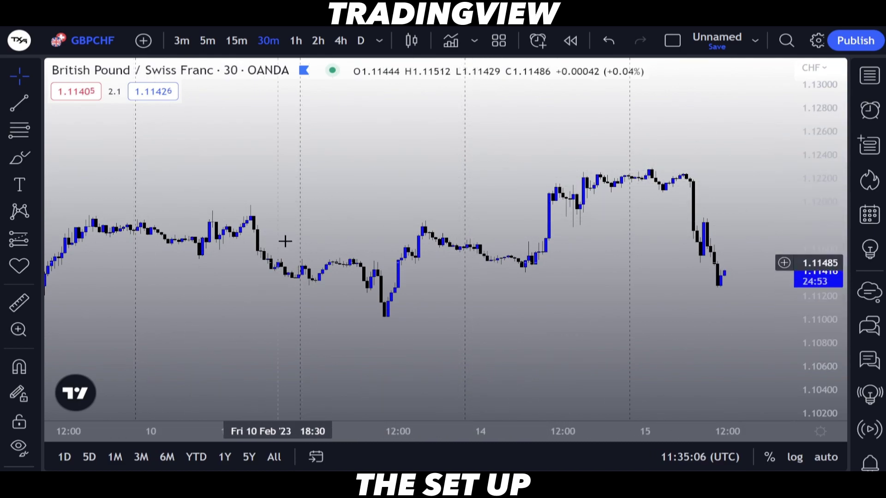
{"action": "scroll", "coordinate": [411, 190], "scroll_direction": "down", "scroll_amount": 4}
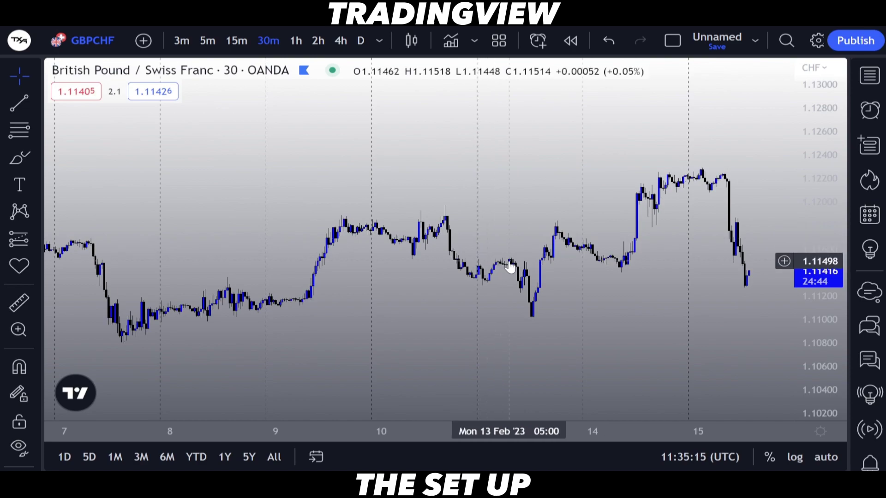
{"action": "left_click", "coordinate": [295, 40]}
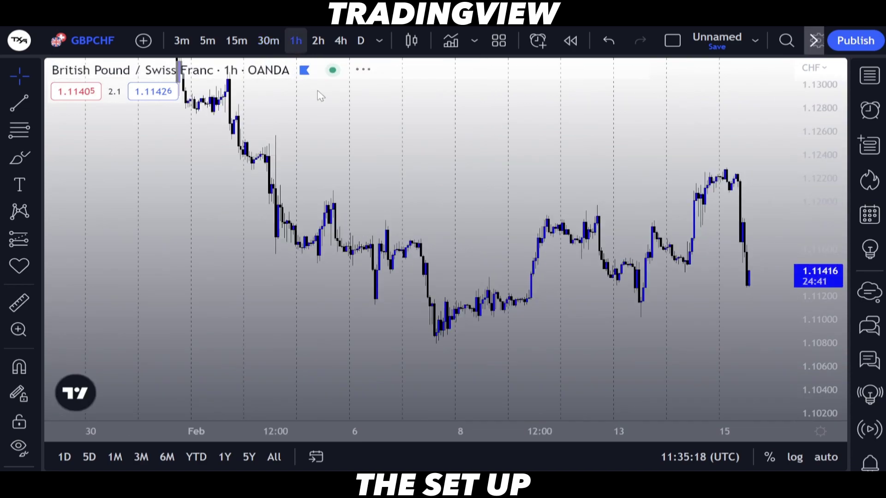
{"action": "scroll", "coordinate": [509, 228], "scroll_direction": "up", "scroll_amount": 4}
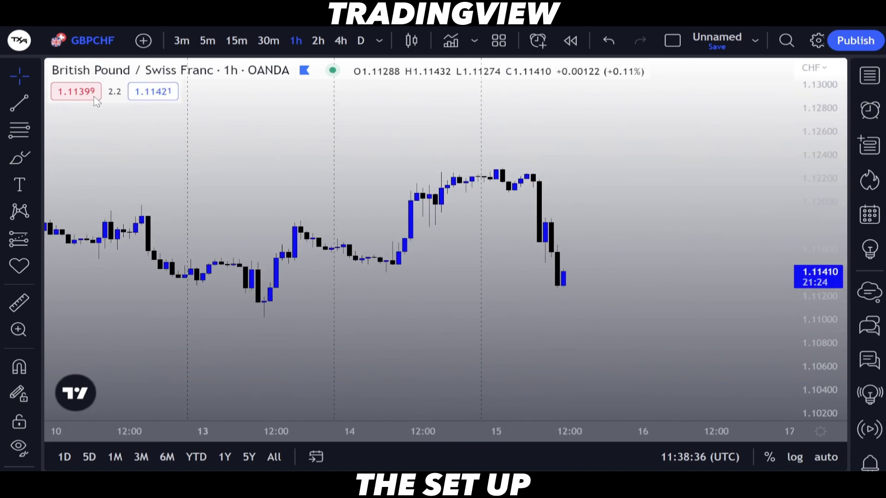
- Untick Buy/sell buttons in the Trading settings and apply the change
{"action": "right_click", "coordinate": [613, 269]}
{"action": "left_click", "coordinate": [574, 341]}
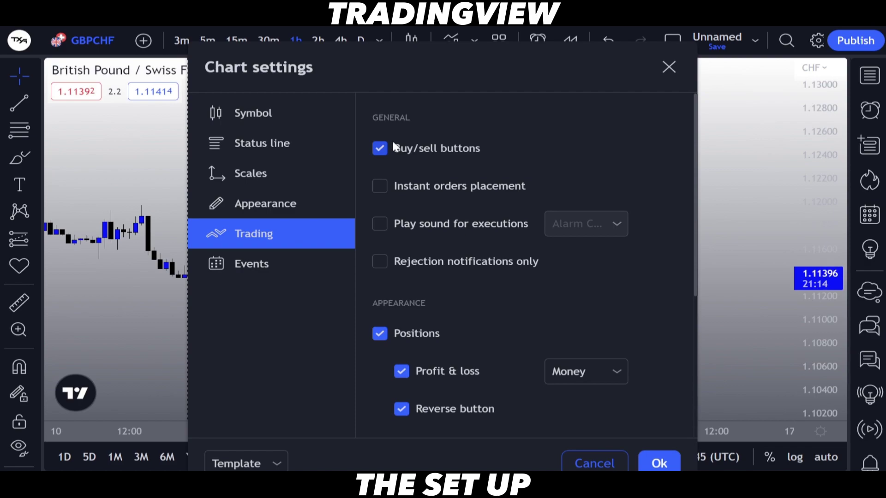
{"action": "left_click", "coordinate": [380, 148]}
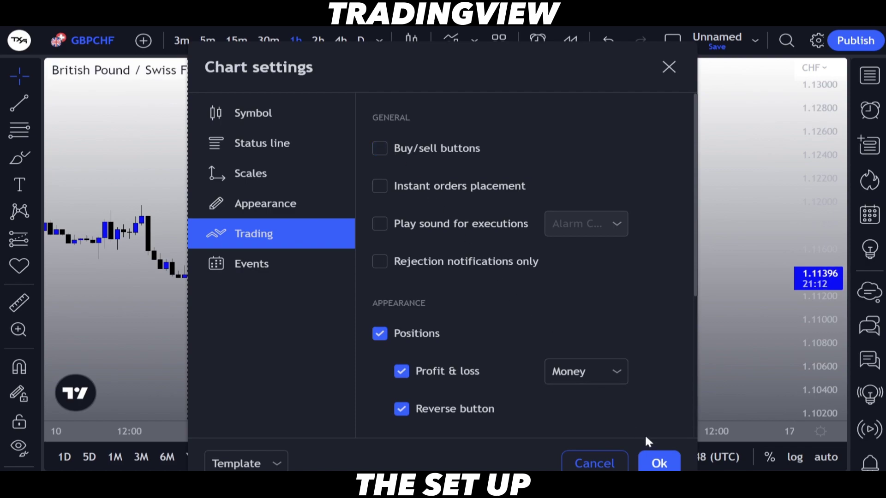
{"action": "left_click", "coordinate": [658, 462]}
{"action": "left_click_drag", "start_coordinate": [340, 199], "coordinate": [434, 217]}
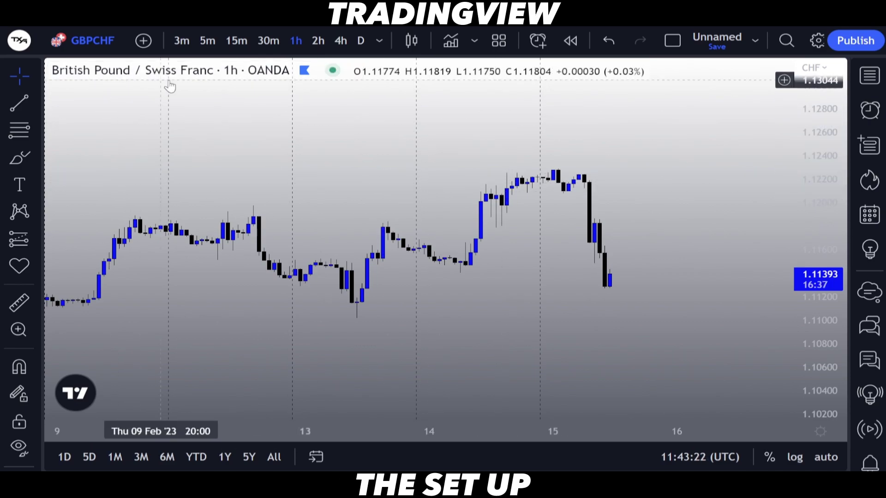
- In Status line settings, uncheck OHLC values and the symbol Title, then close the dialog
{"action": "right_click", "coordinate": [369, 167]}
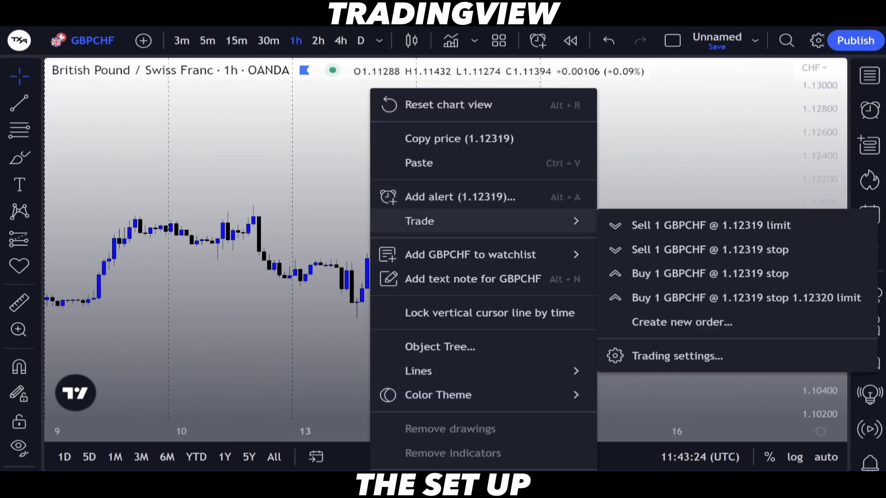
{"action": "left_click", "coordinate": [434, 477]}
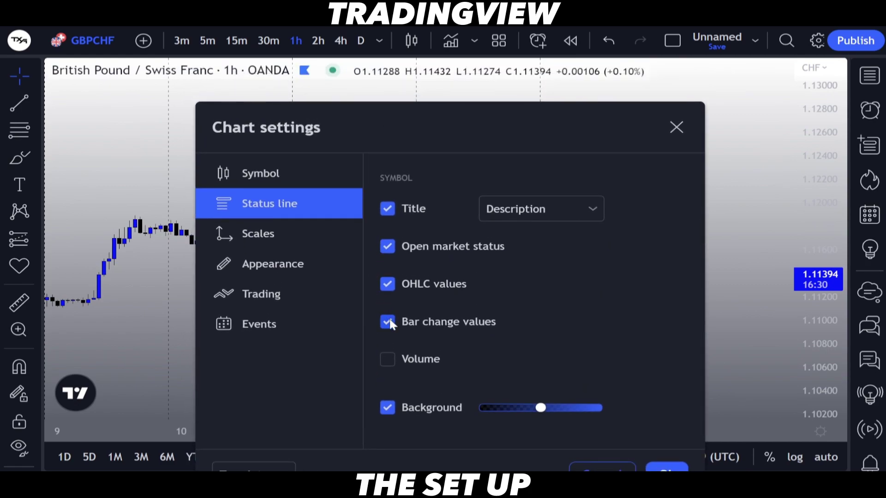
{"action": "left_click", "coordinate": [387, 285]}
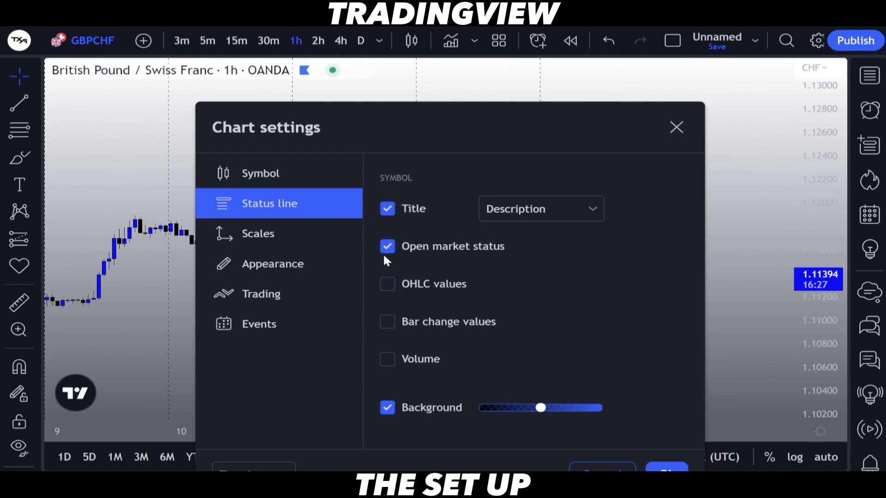
{"action": "left_click", "coordinate": [386, 210]}
{"action": "key", "text": "Escape"}
- Zoom the GBPCHF hourly chart onto 13–16 Feb, leaving empty space after the latest candle
{"action": "scroll", "coordinate": [469, 200], "scroll_direction": "left", "scroll_amount": 3}
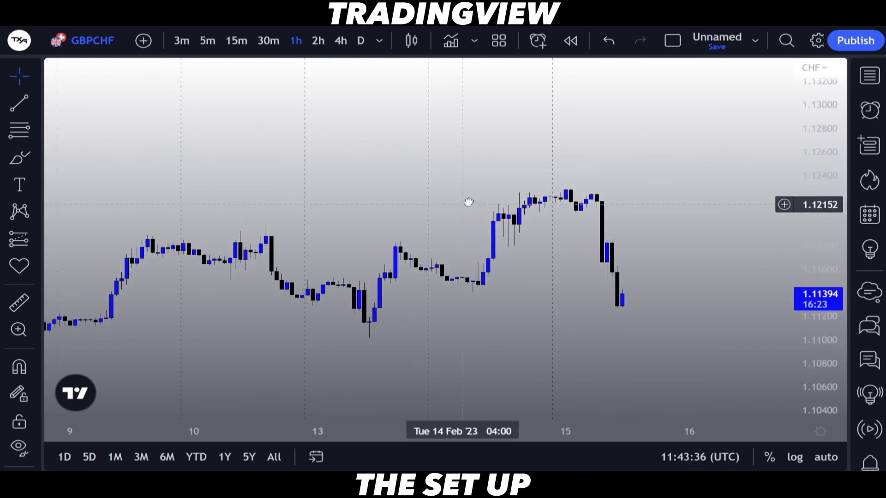
{"action": "scroll", "coordinate": [342, 193], "scroll_direction": "down", "scroll_amount": 2}
{"action": "scroll", "coordinate": [341, 193], "scroll_direction": "right", "scroll_amount": 2}
{"action": "scroll", "coordinate": [375, 174], "scroll_direction": "up", "scroll_amount": 2}
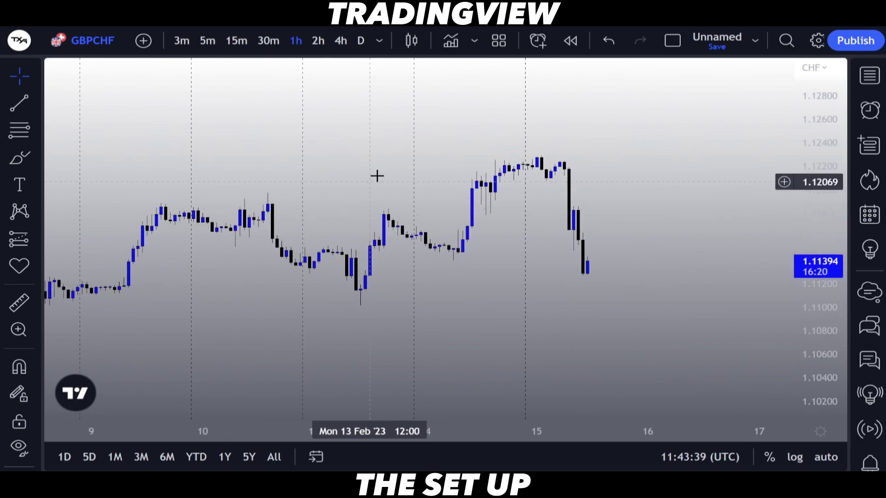
{"action": "scroll", "coordinate": [451, 233], "scroll_direction": "left", "scroll_amount": 2}
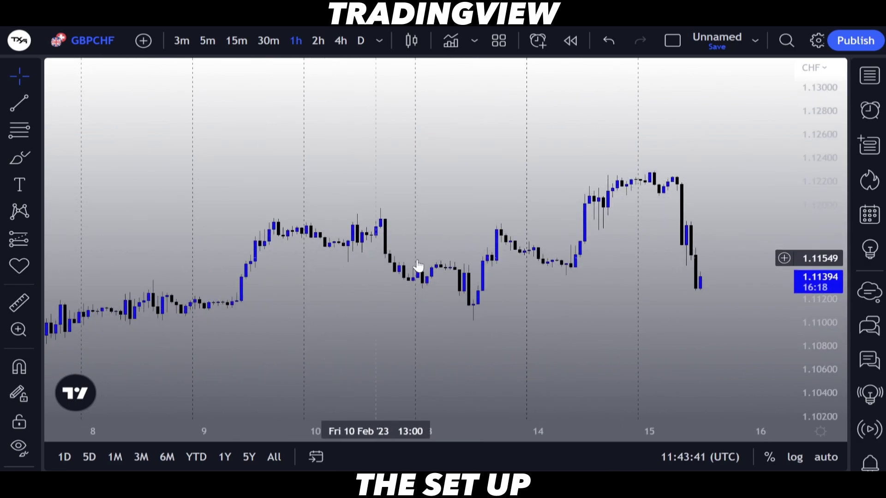
{"action": "scroll", "coordinate": [425, 257], "scroll_direction": "up", "scroll_amount": 3}
{"action": "scroll", "coordinate": [634, 233], "scroll_direction": "up", "scroll_amount": 3}
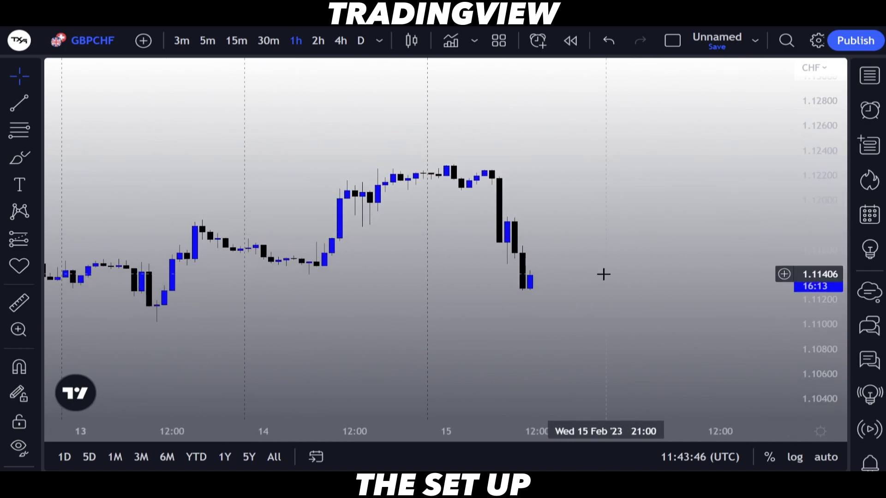
{"action": "left_click_drag", "start_coordinate": [603, 275], "coordinate": [488, 239]}
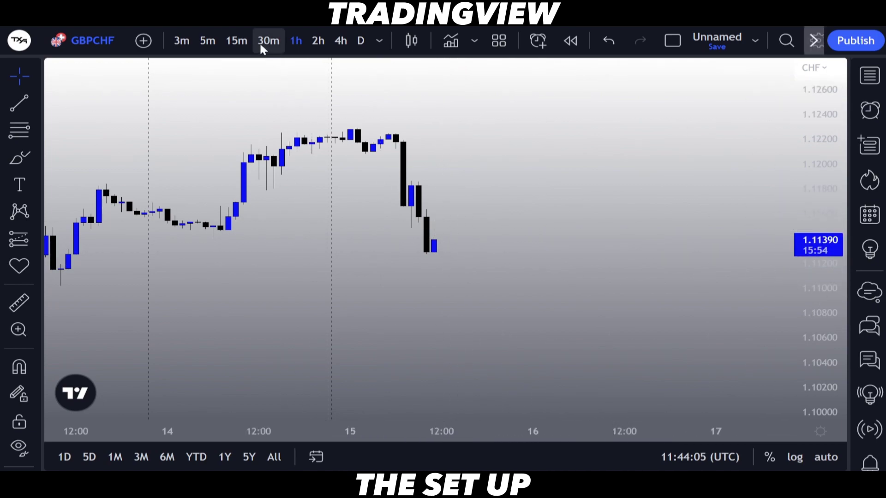
- Switch GBPCHF to 15-minute candles and frame the 15 Feb drop with room on the right
{"action": "left_click", "coordinate": [231, 42]}
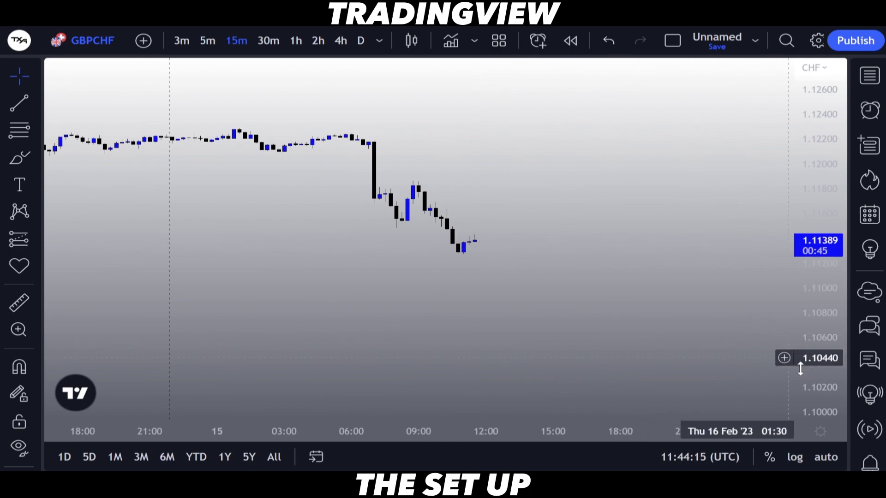
{"action": "left_click_drag", "start_coordinate": [801, 361], "coordinate": [808, 317]}
{"action": "scroll", "coordinate": [484, 239], "scroll_direction": "up", "scroll_amount": 2}
{"action": "left_click_drag", "start_coordinate": [484, 239], "coordinate": [495, 269]}
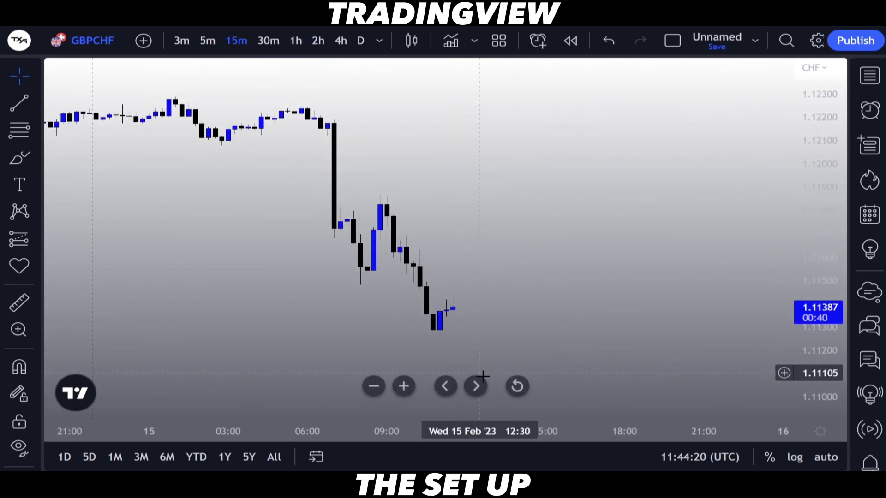
{"action": "scroll", "coordinate": [456, 312], "scroll_direction": "up", "scroll_amount": 1}
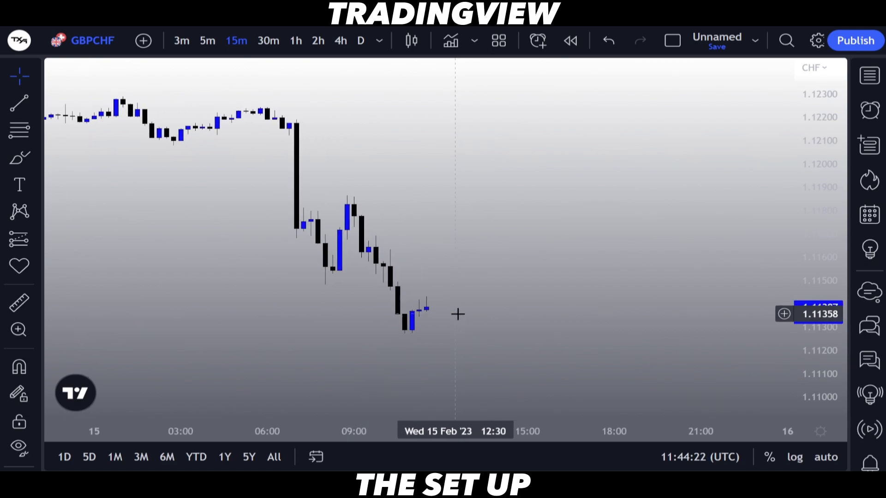
{"action": "scroll", "coordinate": [505, 370], "scroll_direction": "up", "scroll_amount": 2}
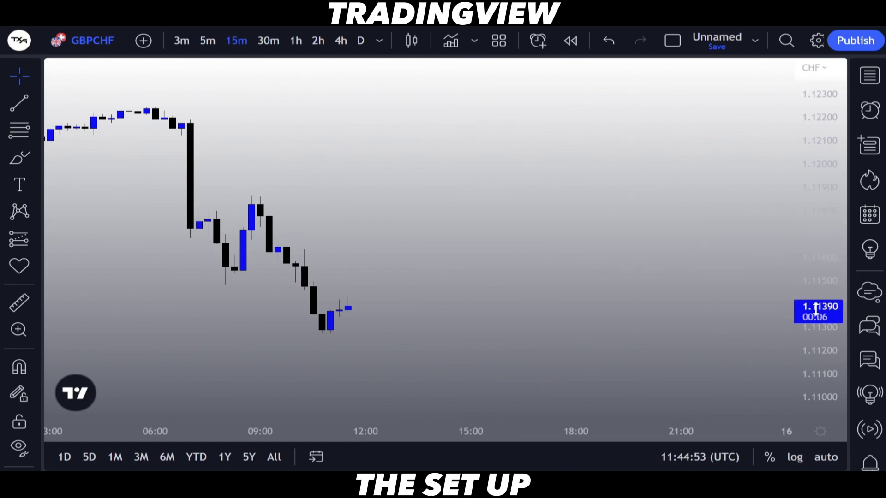
- Uncheck Symbol last price in the chart's Scales settings and apply
{"action": "right_click", "coordinate": [497, 190]}
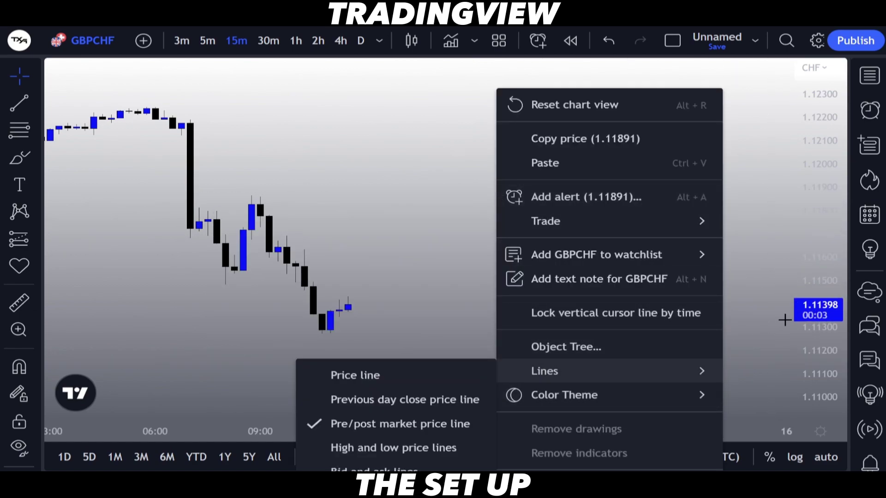
{"action": "left_click", "coordinate": [568, 439]}
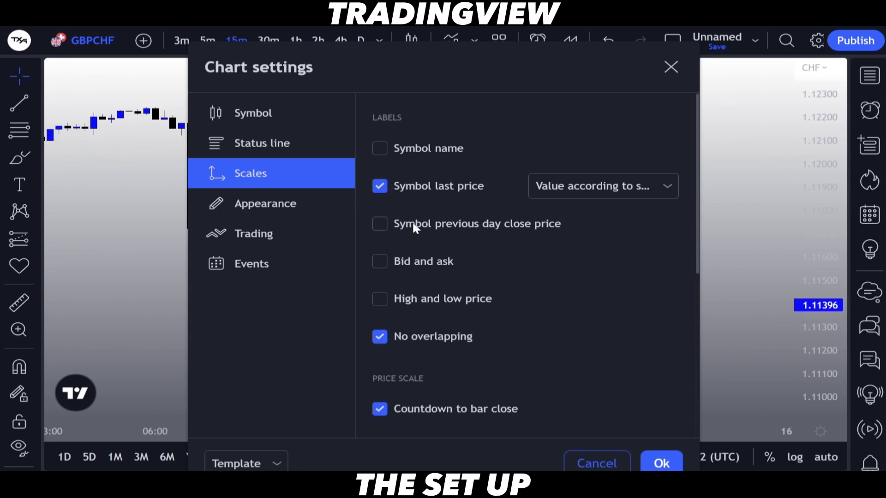
{"action": "left_click", "coordinate": [379, 186]}
{"action": "left_click", "coordinate": [663, 459]}
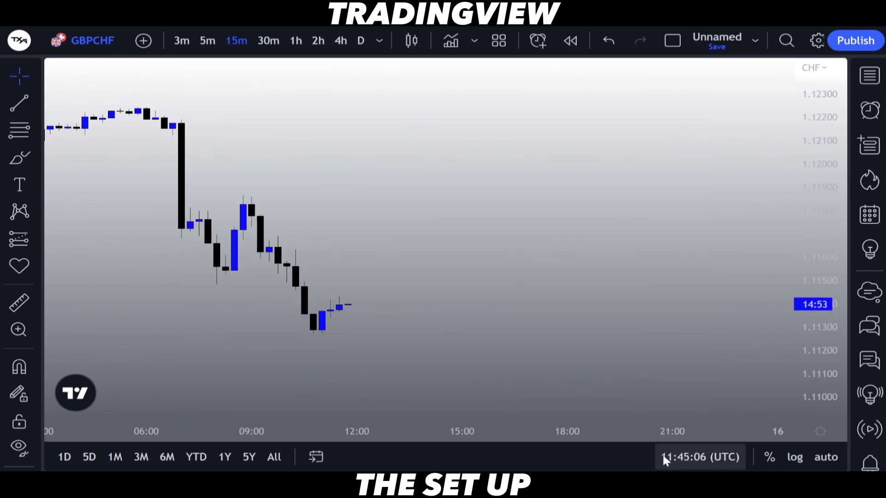
- Pan back to earlier candles, compress the price range and zoom out
{"action": "left_click_drag", "start_coordinate": [603, 273], "coordinate": [751, 336]}
{"action": "scroll", "coordinate": [604, 286], "scroll_direction": "down", "scroll_amount": 3}
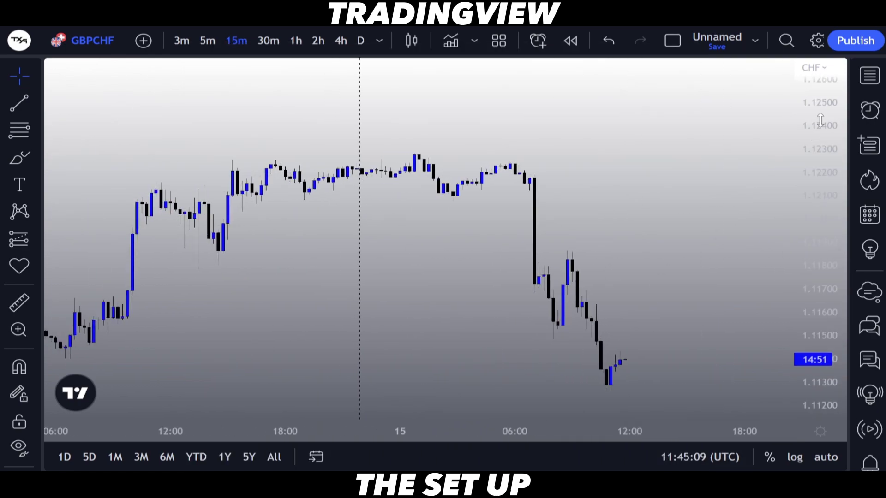
{"action": "left_click_drag", "start_coordinate": [821, 119], "coordinate": [813, 257]}
{"action": "scroll", "coordinate": [629, 287], "scroll_direction": "down", "scroll_amount": 2}
{"action": "scroll", "coordinate": [423, 310], "scroll_direction": "down", "scroll_amount": 2}
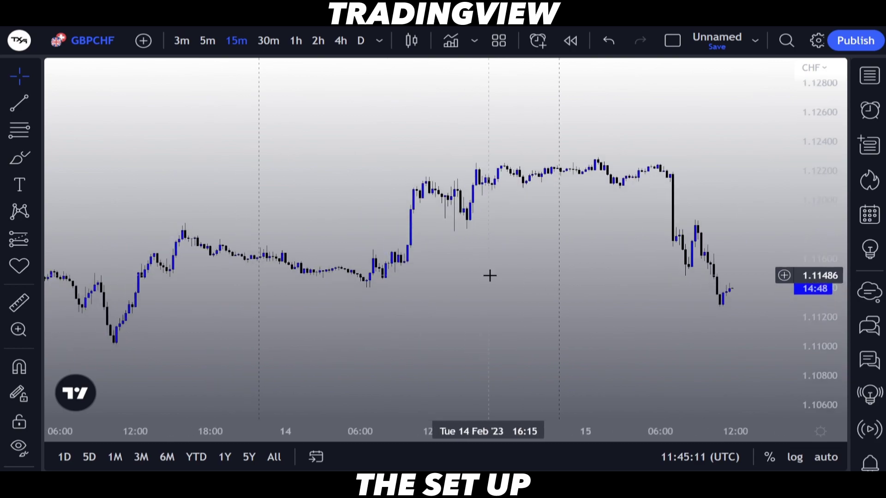
- Search for EURGBP and load the OANDA EUR/GBP result in place of GBPCHF
{"action": "left_click", "coordinate": [94, 46]}
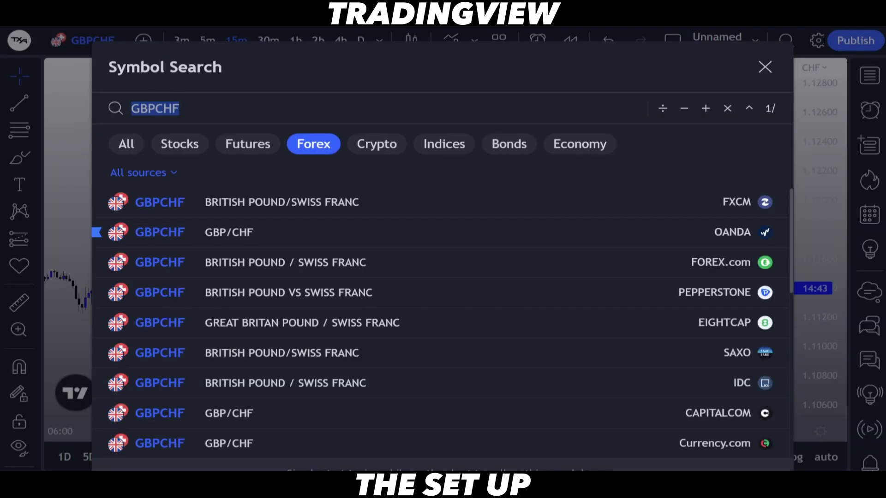
{"action": "left_click", "coordinate": [76, 121]}
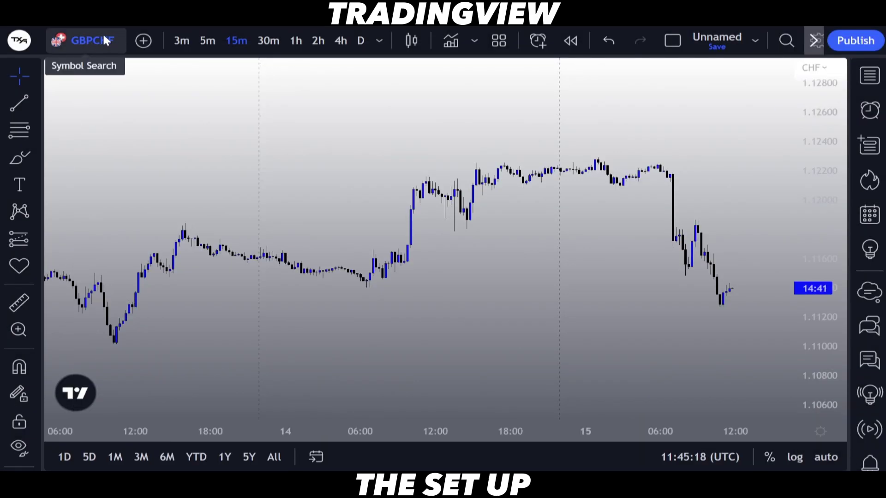
{"action": "left_click", "coordinate": [107, 41]}
{"action": "left_click", "coordinate": [179, 108]}
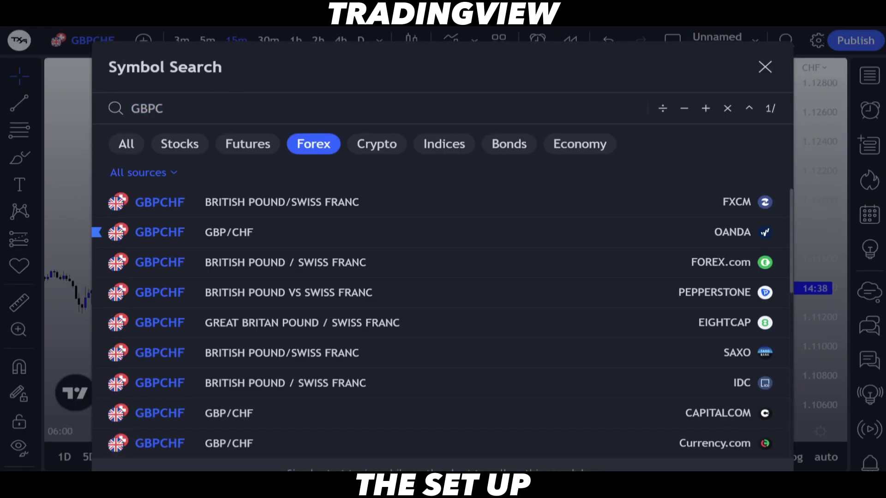
{"action": "key", "text": "BackSpace"}
{"action": "key", "text": "BackSpace"}
{"action": "key", "text": "BackSpace"}
{"action": "key", "text": "BackSpace"}
{"action": "type", "text": "EUR"}
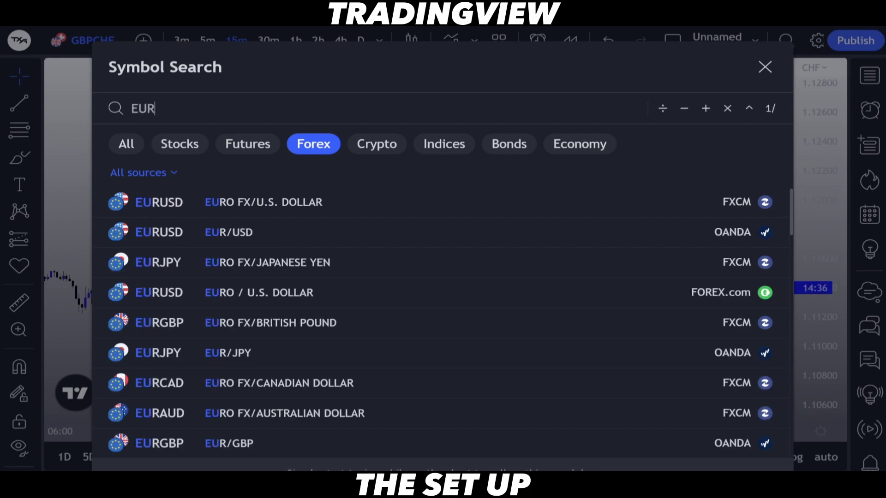
{"action": "type", "text": "GBP"}
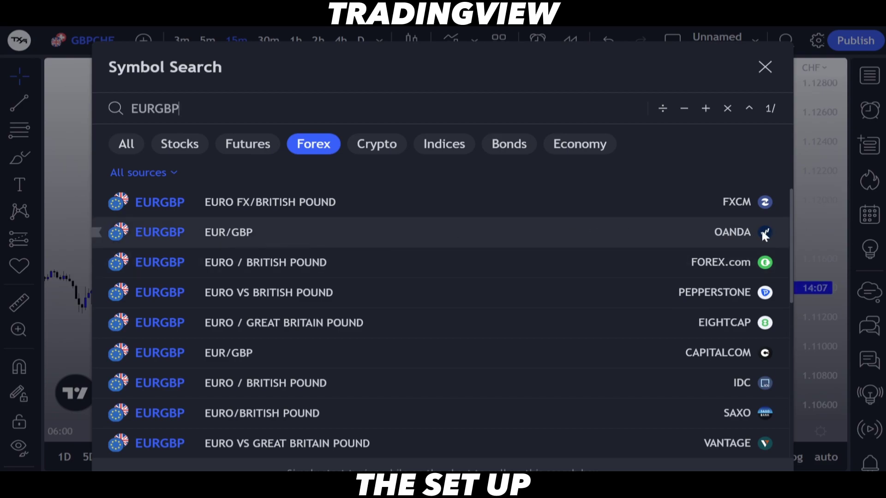
{"action": "left_click", "coordinate": [684, 231]}
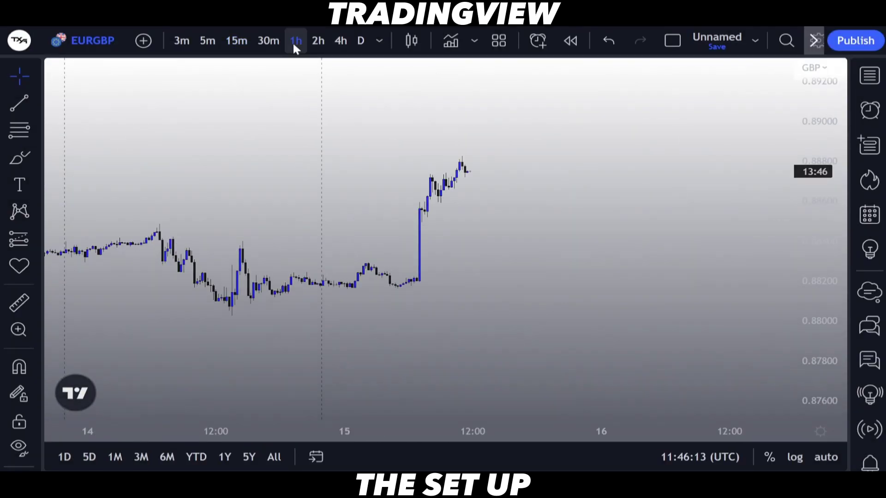
- Zoom out and pan the EURGBP hourly chart to span 7–15 Feb
{"action": "scroll", "coordinate": [348, 198], "scroll_direction": "up", "scroll_amount": 2}
{"action": "left_click_drag", "start_coordinate": [348, 198], "coordinate": [561, 230]}
{"action": "scroll", "coordinate": [461, 186], "scroll_direction": "down", "scroll_amount": 2}
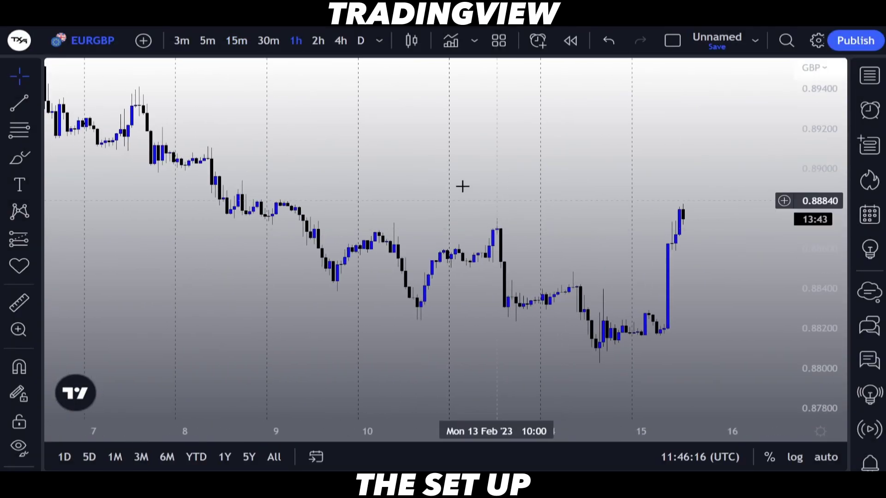
{"action": "left_click_drag", "start_coordinate": [461, 186], "coordinate": [482, 195]}
{"action": "scroll", "coordinate": [471, 175], "scroll_direction": "up", "scroll_amount": 1}
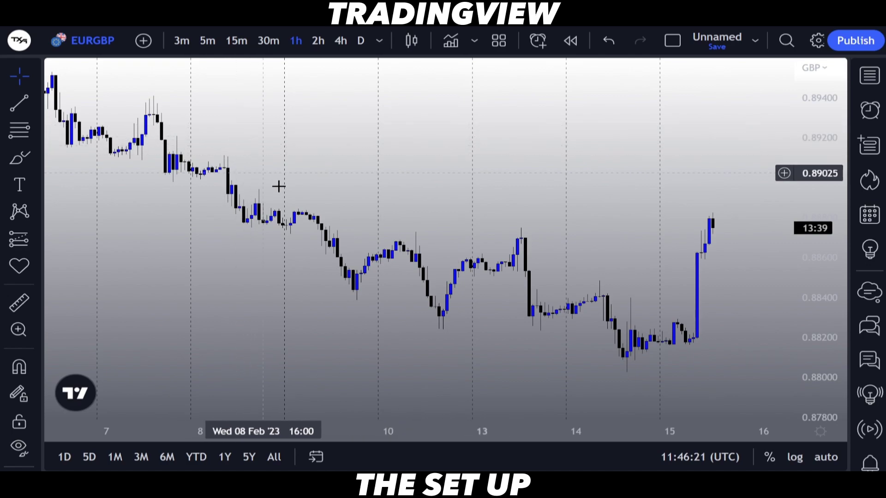
- Save the Unnamed chart layout from the Manage layouts menu
{"action": "left_click", "coordinate": [756, 41]}
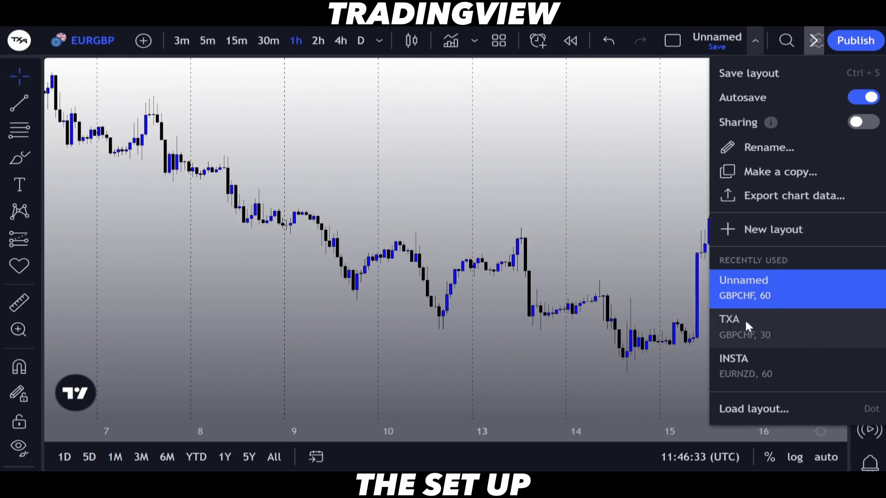
{"action": "left_click", "coordinate": [754, 40]}
{"action": "scroll", "coordinate": [625, 152], "scroll_direction": "left", "scroll_amount": 2}
{"action": "scroll", "coordinate": [644, 92], "scroll_direction": "right", "scroll_amount": 4}
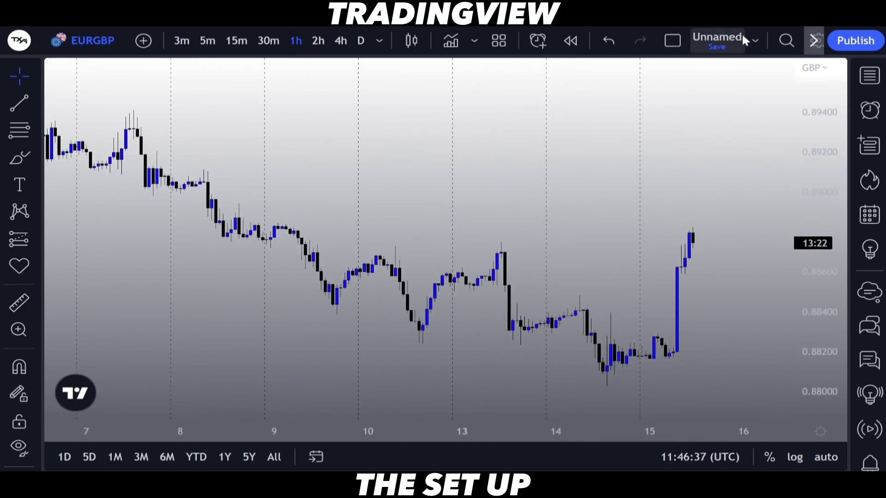
{"action": "left_click", "coordinate": [755, 41]}
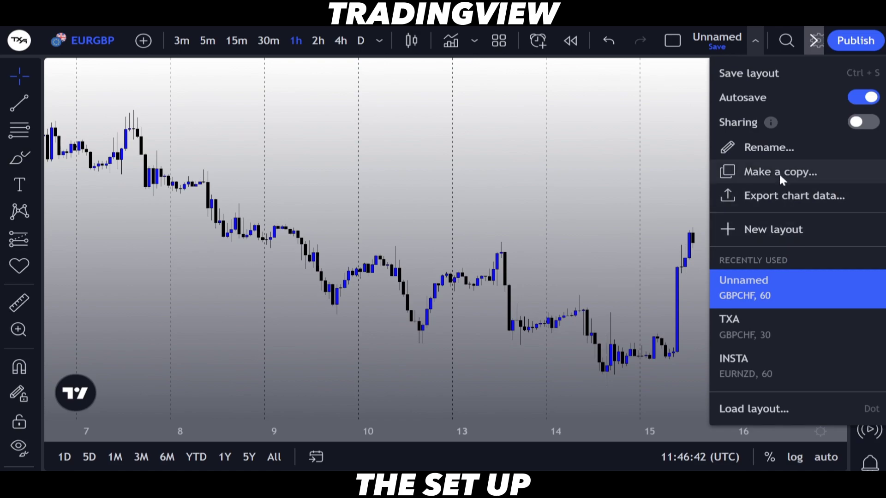
{"action": "left_click", "coordinate": [764, 74]}
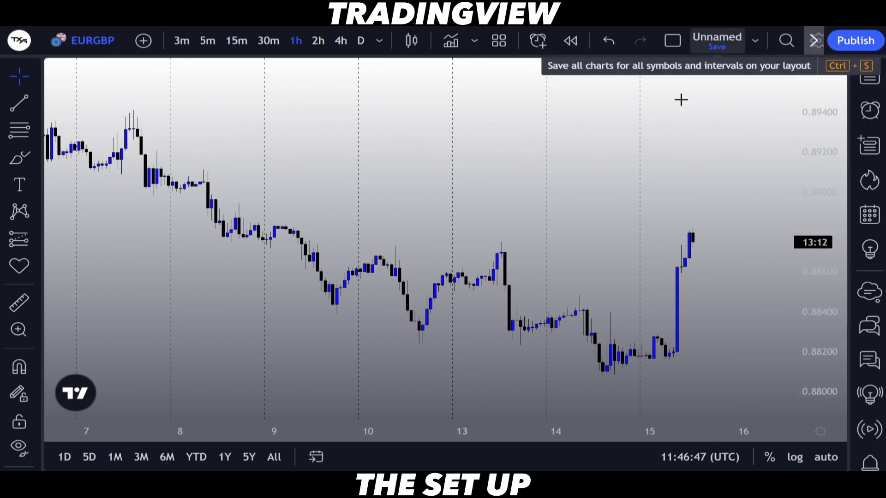
{"action": "scroll", "coordinate": [661, 170], "scroll_direction": "right", "scroll_amount": 3}
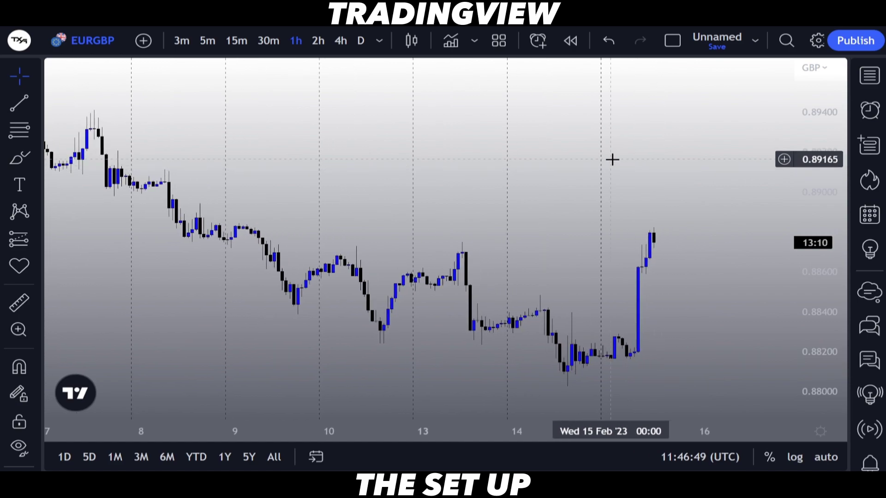